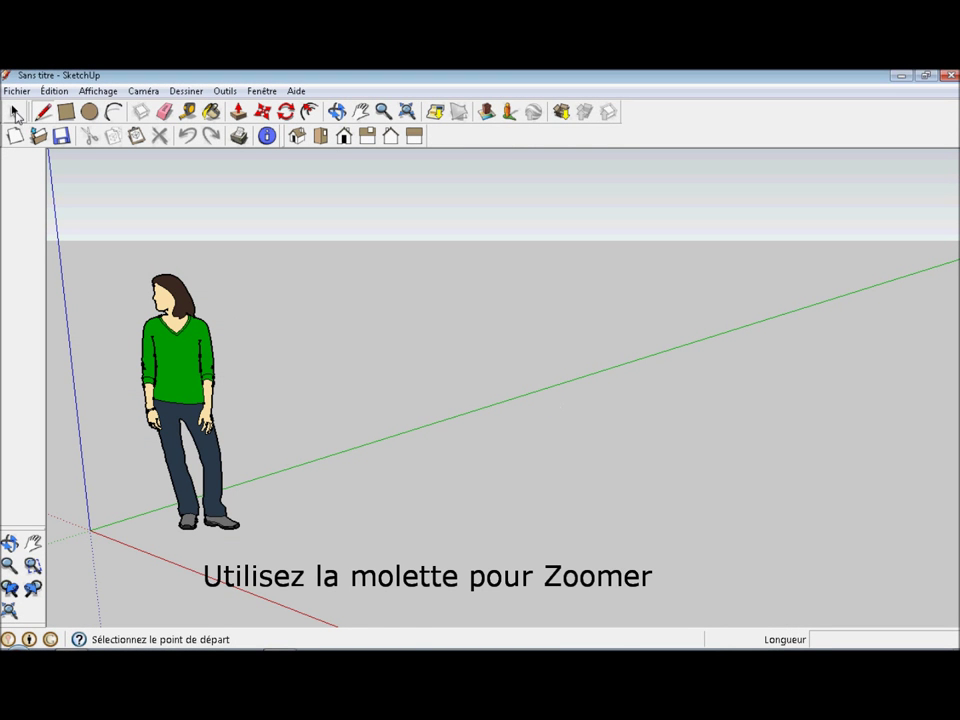
Zoom out around the origin and start the floor rectangle at the origin
key("space")
scroll(477, 415, "down", 3)
scroll(705, 407, "down", 2)
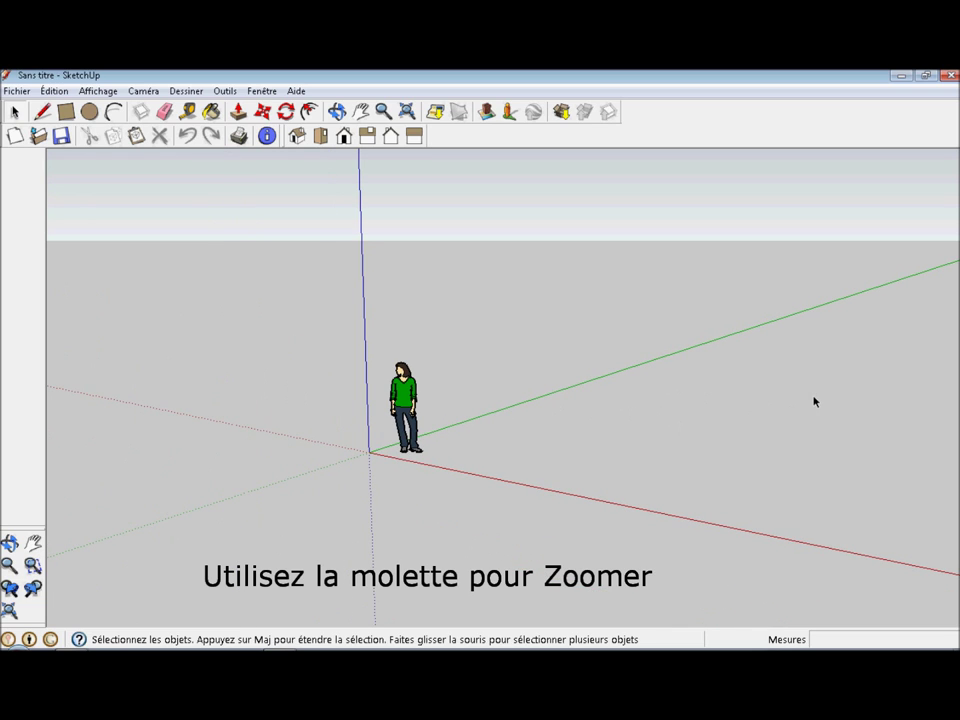
left_click(70, 113)
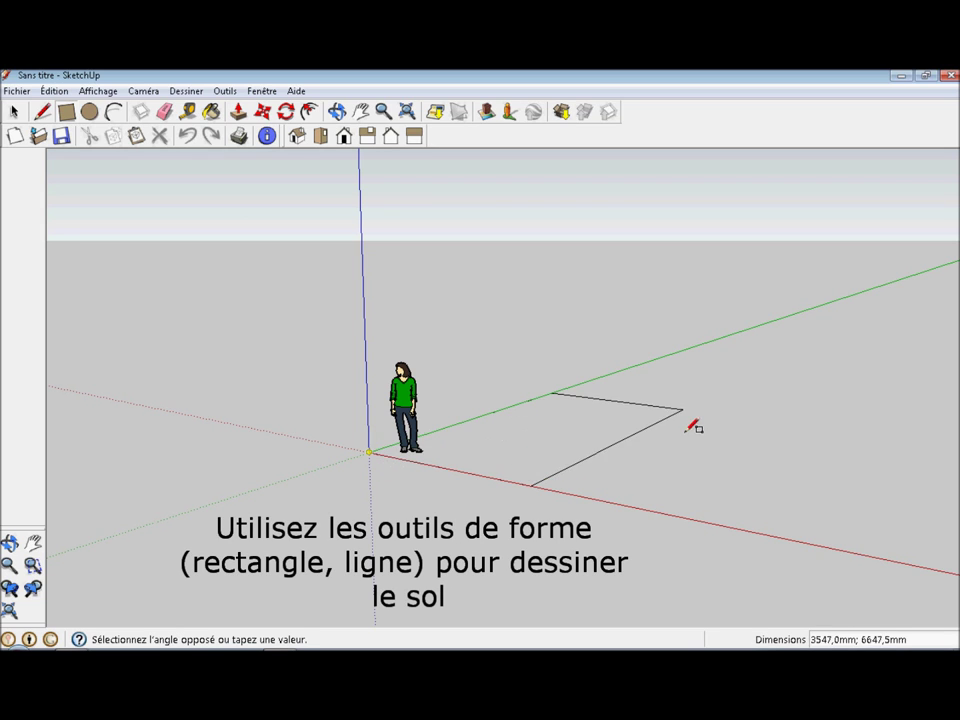
Draw the 4728,9 × 8541,7 mm floor rectangle and begin pulling it up into a box
left_click(757, 402)
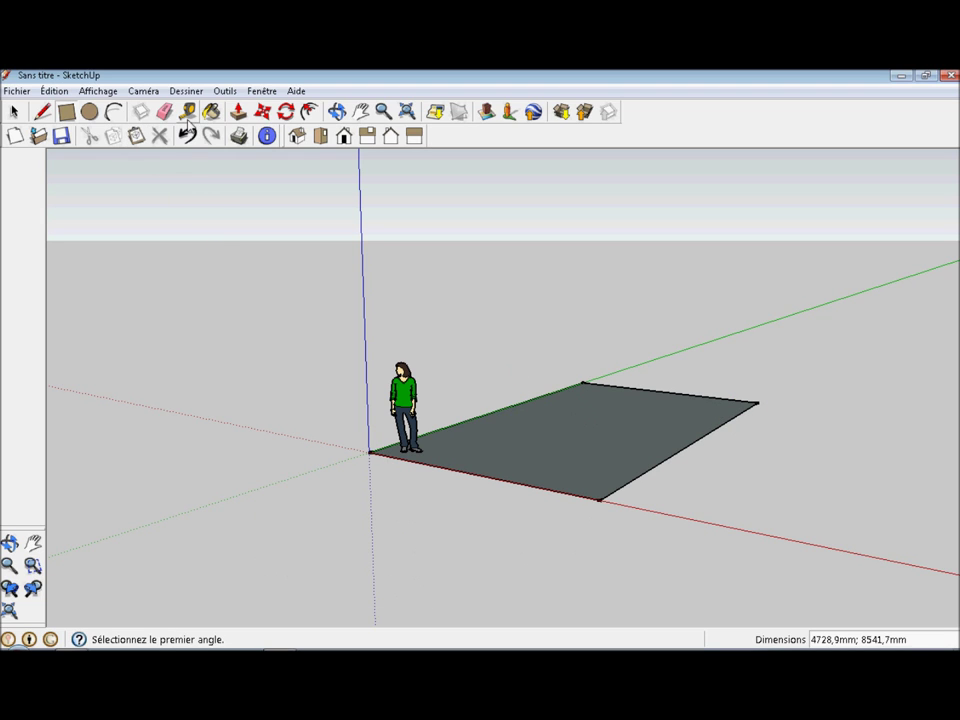
left_click(239, 111)
left_click(583, 435)
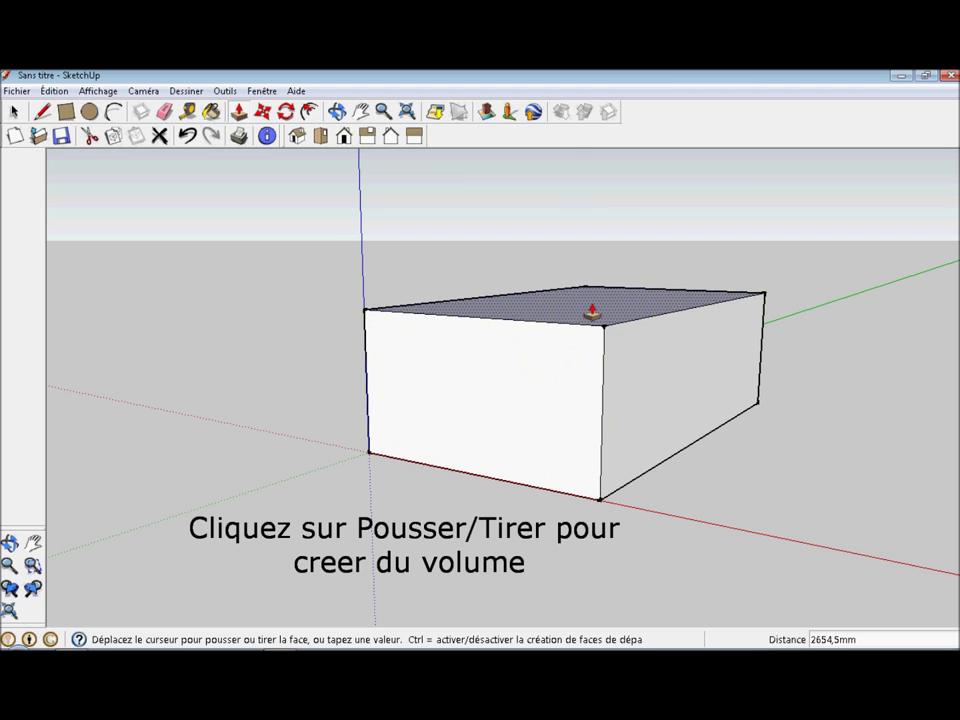
Fix the box at 2560,8 mm tall and draw a line joining opposite top-edge midpoints
left_click(592, 316)
mouse_move(846, 403)
middle_mouse_down()
mouse_move(660, 465)
mouse_move(750, 450)
mouse_move(553, 583)
middle_mouse_up()
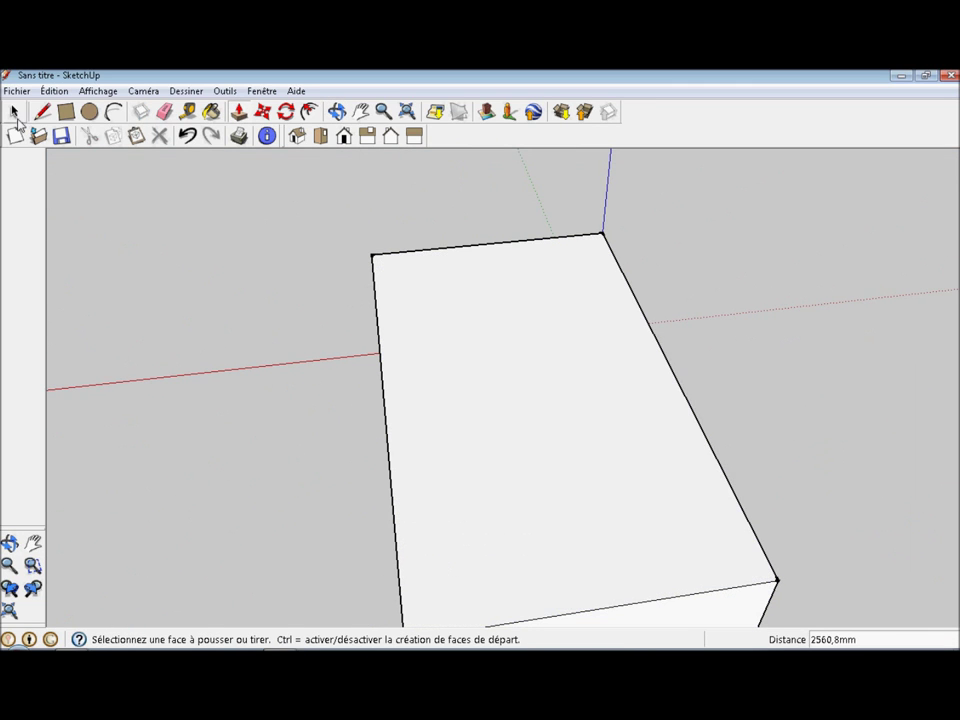
left_click(42, 111)
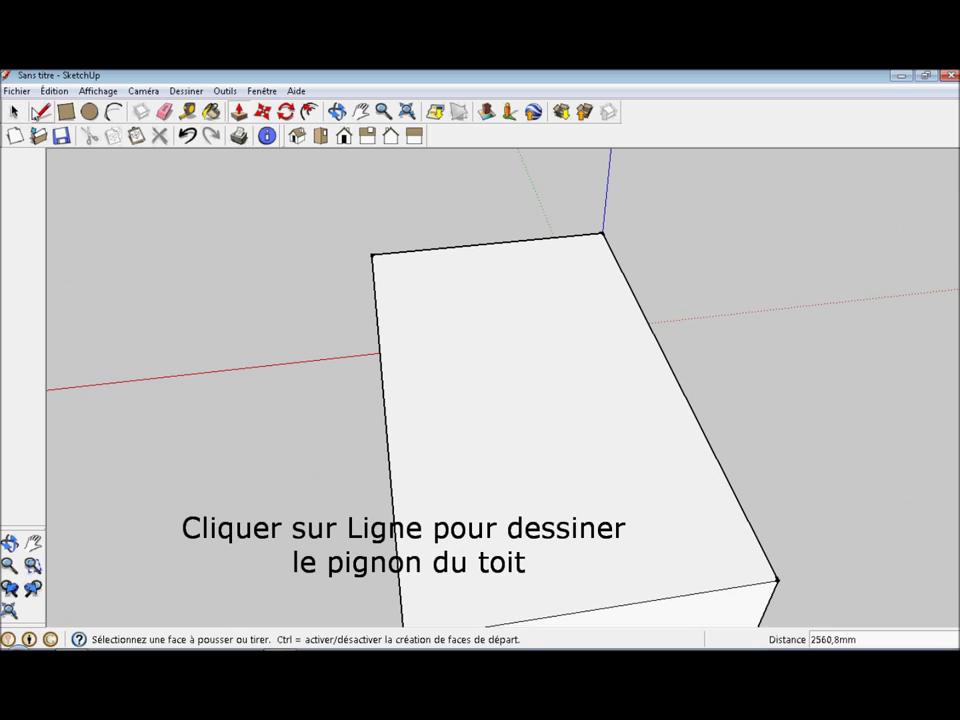
left_click(491, 266)
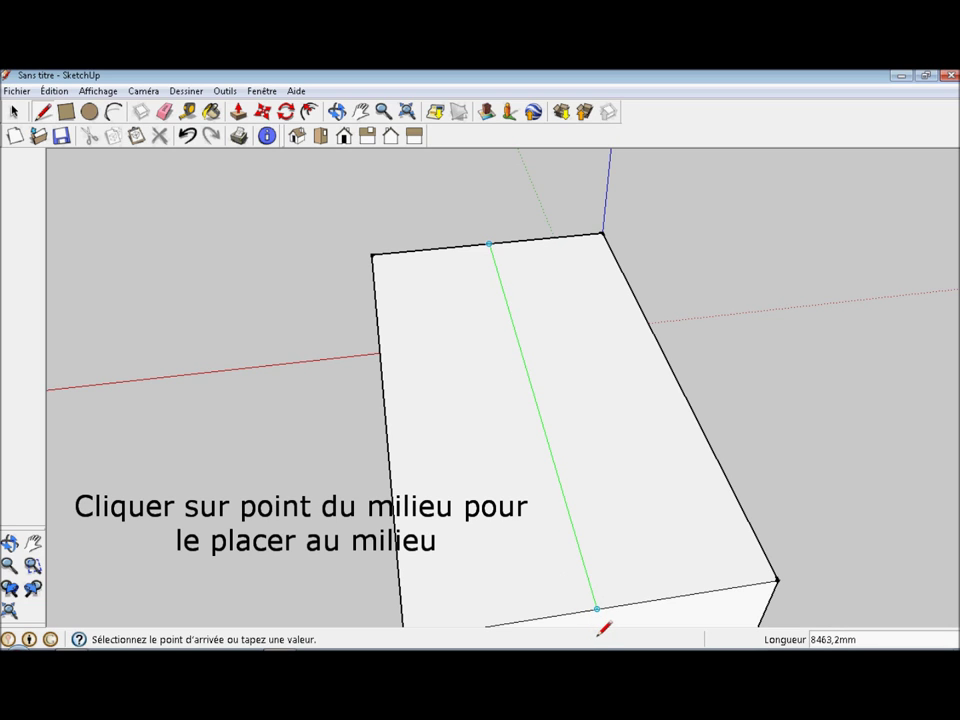
left_click(597, 608)
mouse_move(567, 474)
middle_mouse_down()
mouse_move(521, 381)
mouse_move(510, 401)
mouse_move(429, 246)
middle_mouse_up()
left_click(262, 111)
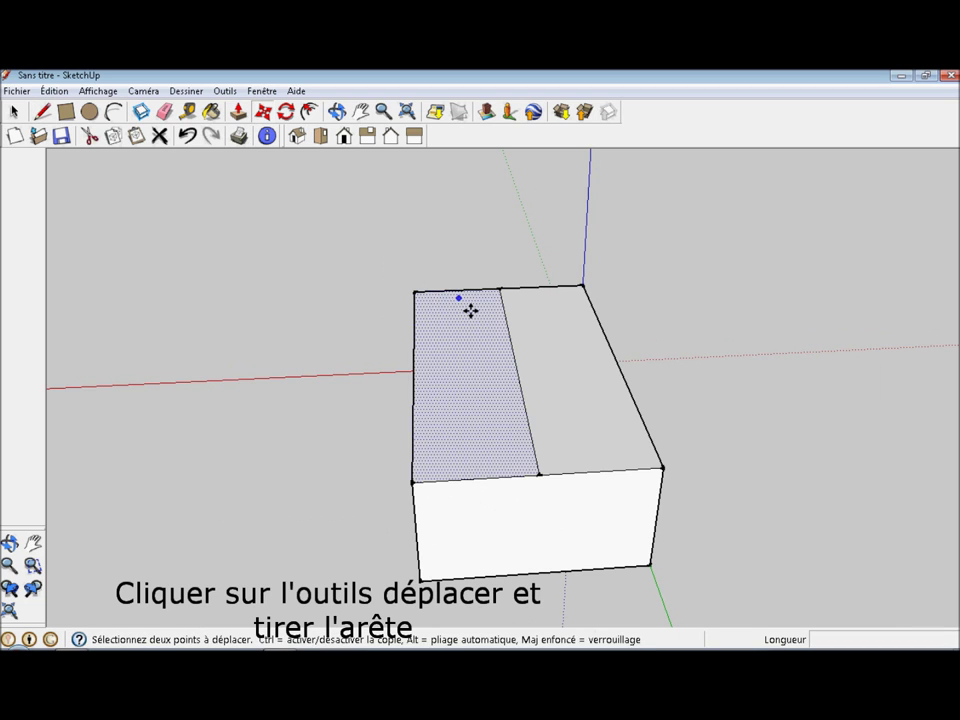
Lift the middle line straight up into a ridge, forming a two-sided pitched roof
left_click(522, 354)
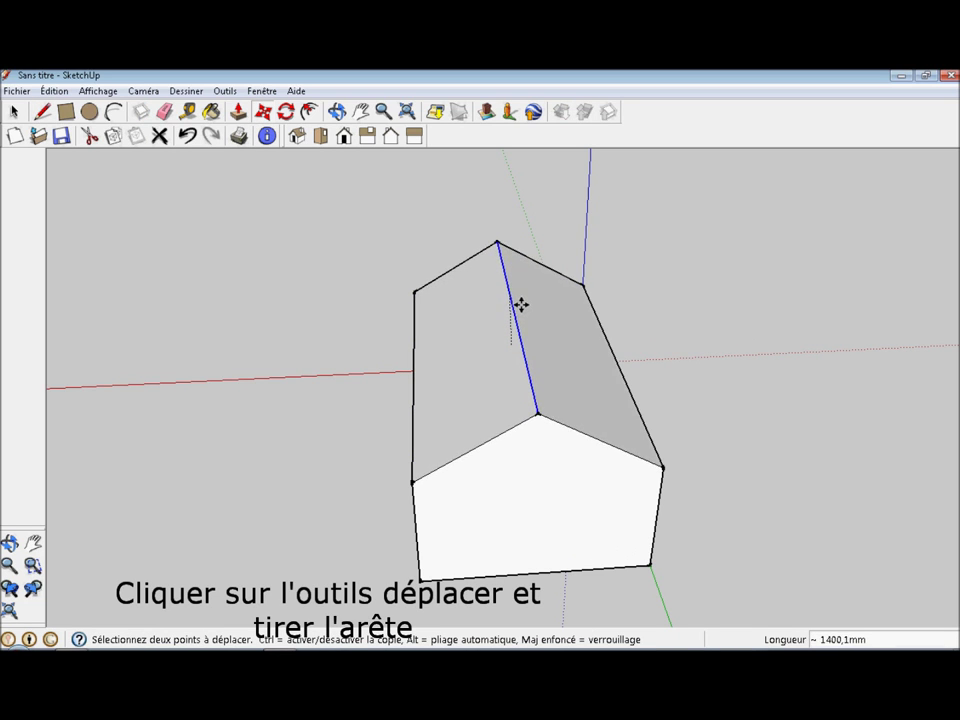
left_click(547, 330)
mouse_move(547, 330)
middle_mouse_down()
mouse_move(497, 422)
mouse_move(660, 414)
mouse_move(497, 407)
mouse_move(538, 392)
mouse_move(538, 305)
mouse_move(476, 298)
mouse_move(647, 343)
mouse_move(570, 351)
mouse_move(634, 358)
middle_mouse_up()
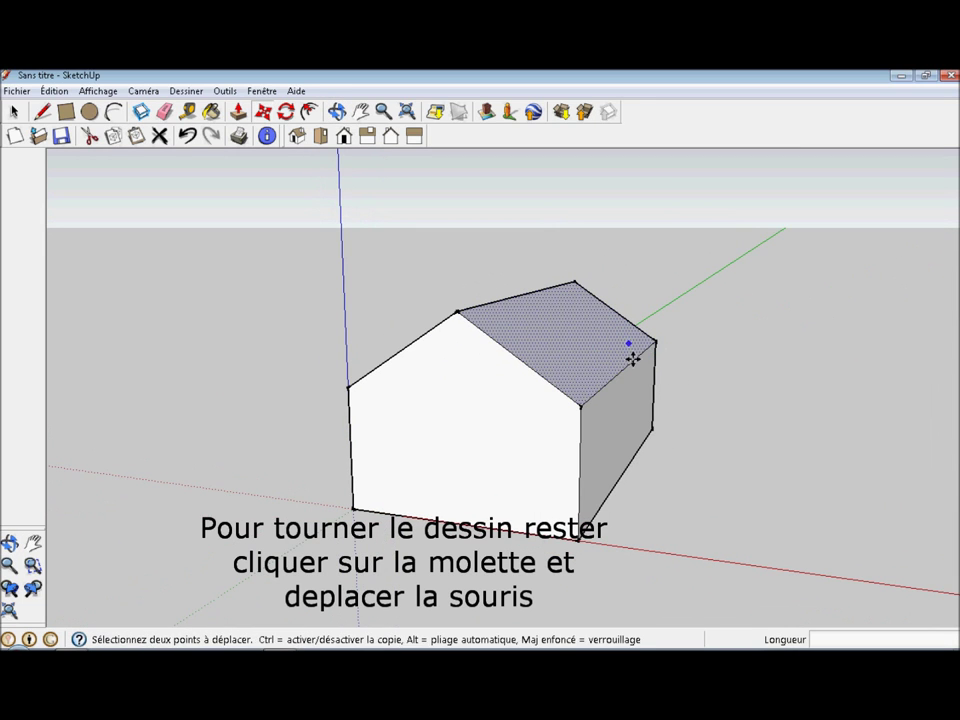
left_click(15, 113)
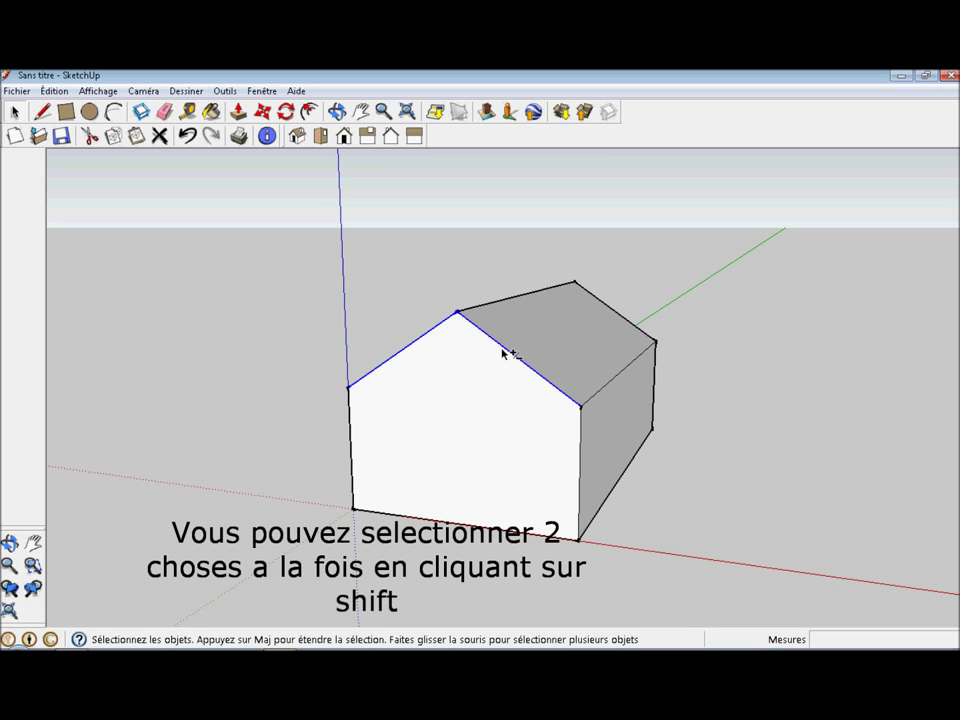
Copy the front gable's two roof edges and paste them just below the roof line
left_click(54, 91)
left_click(84, 165)
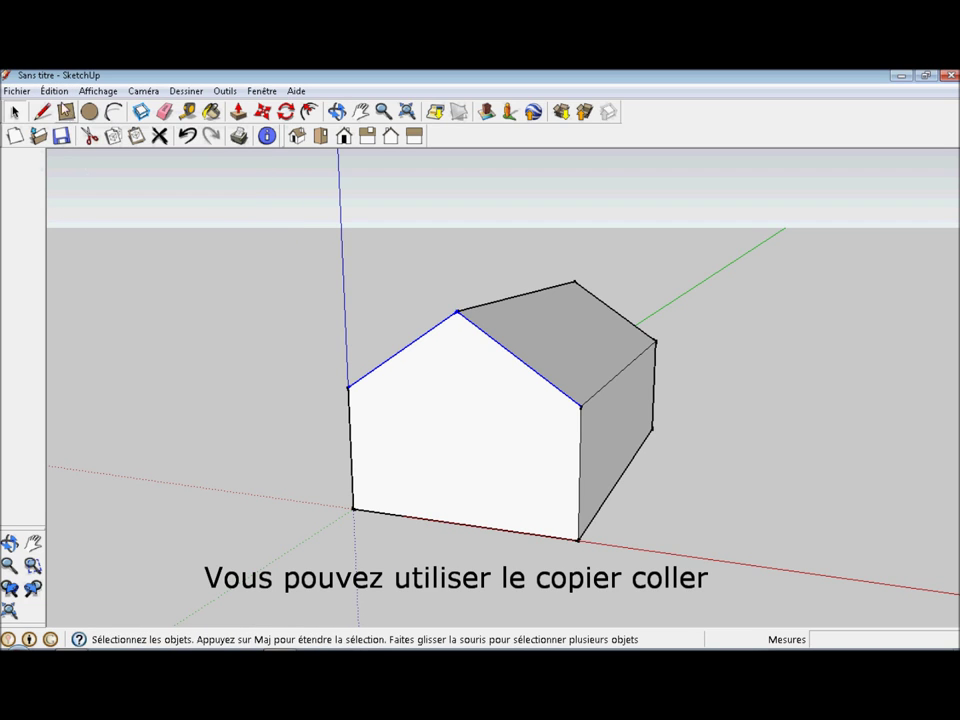
left_click(54, 91)
left_click(83, 181)
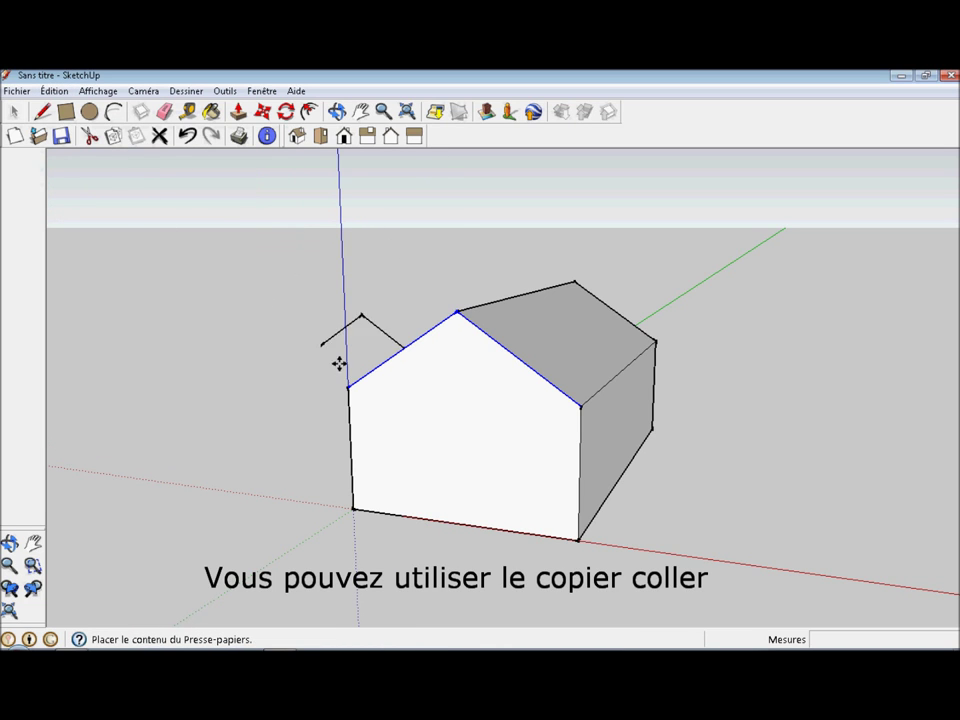
left_click(349, 390)
mouse_move(349, 390)
middle_mouse_down()
mouse_move(372, 441)
mouse_move(439, 426)
middle_mouse_up()
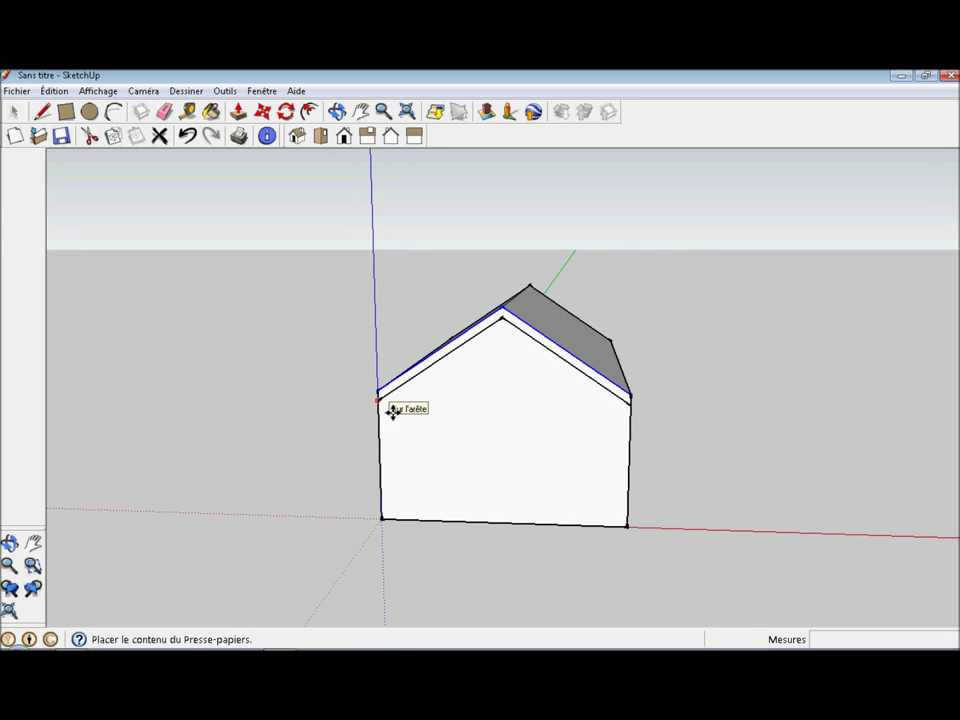
left_click(391, 411)
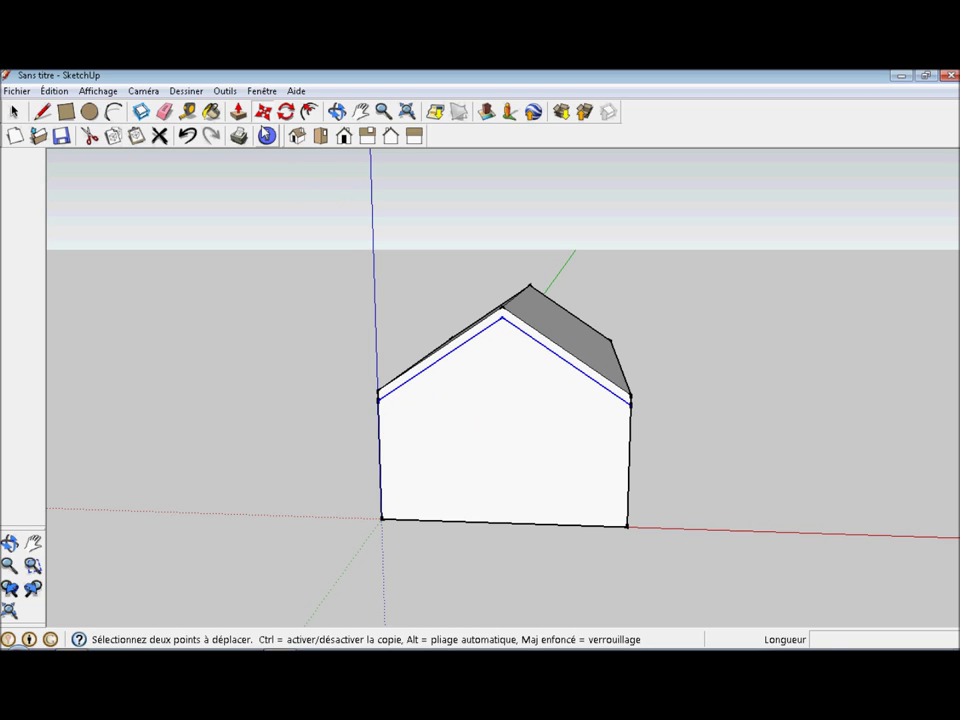
left_click(238, 111)
scroll(501, 375, "down", 2)
scroll(514, 375, "up", 3)
scroll(572, 277, "up", 3)
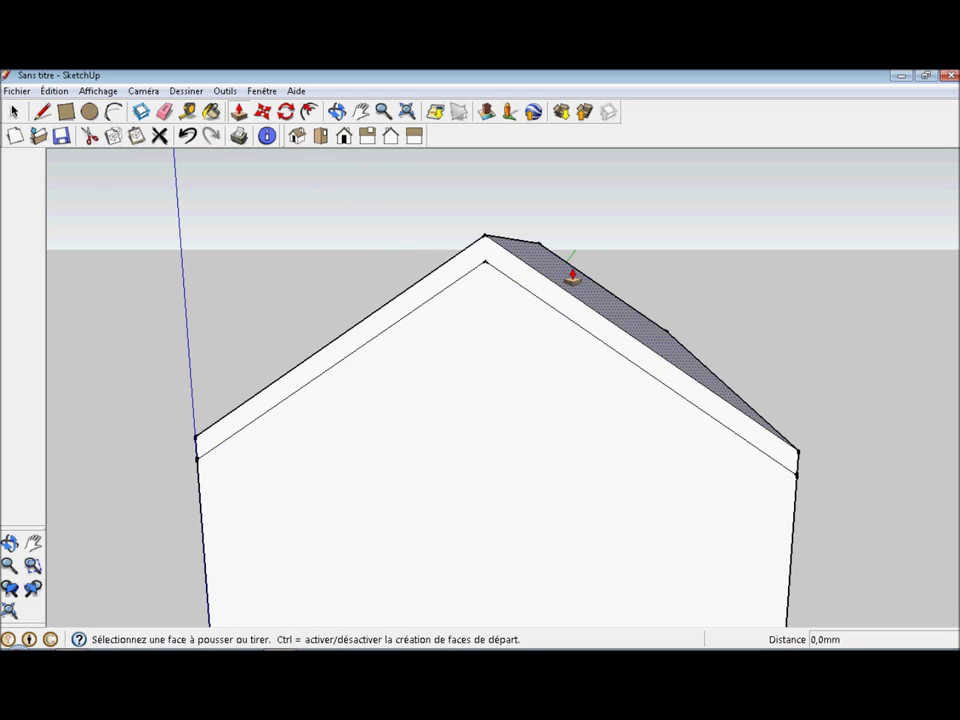
Extrude the front roof-edge strip outward as an overhang, undoing an accidental roof thickening
left_click(561, 280)
left_click(657, 347)
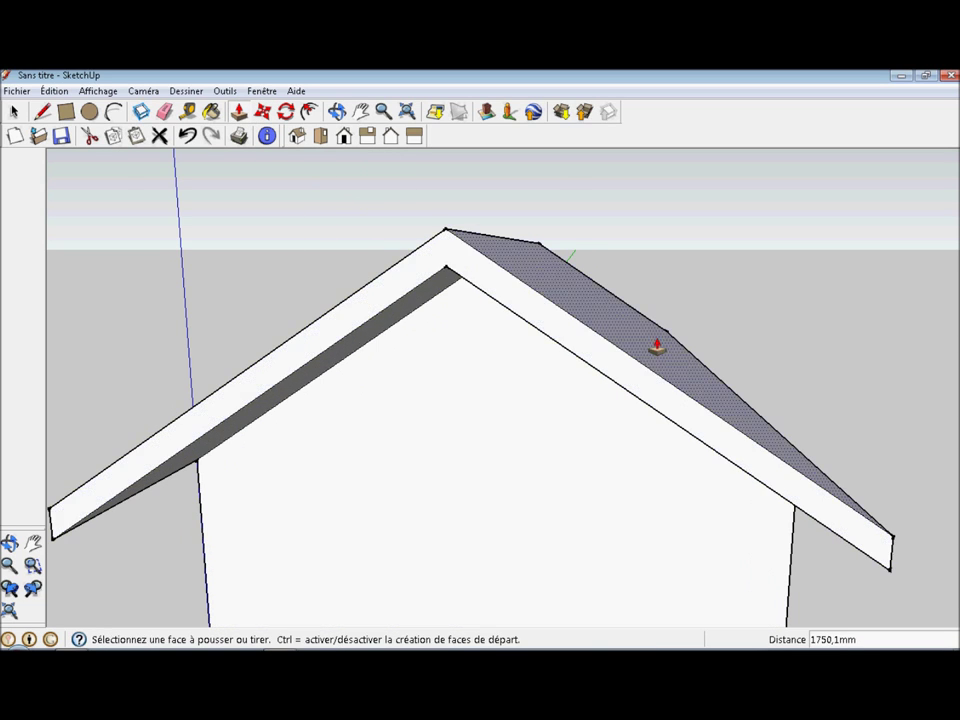
scroll(657, 347, "down", 2)
scroll(690, 347, "down", 3)
mouse_move(758, 345)
middle_mouse_down()
mouse_move(428, 311)
mouse_move(634, 313)
middle_mouse_up()
left_click(579, 334)
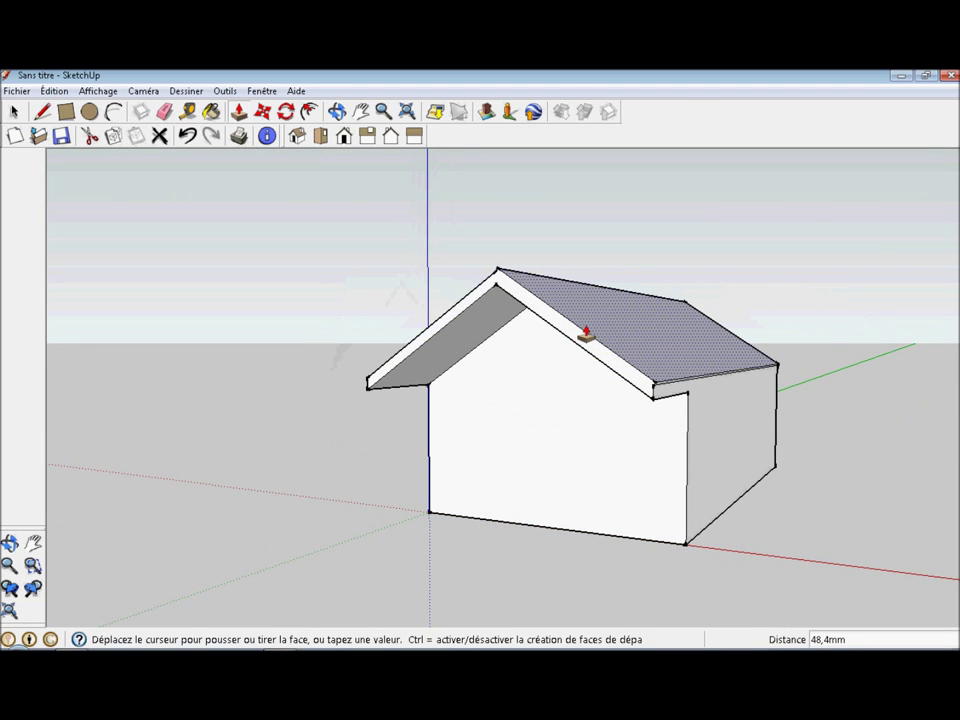
left_click(591, 332)
left_click(54, 91)
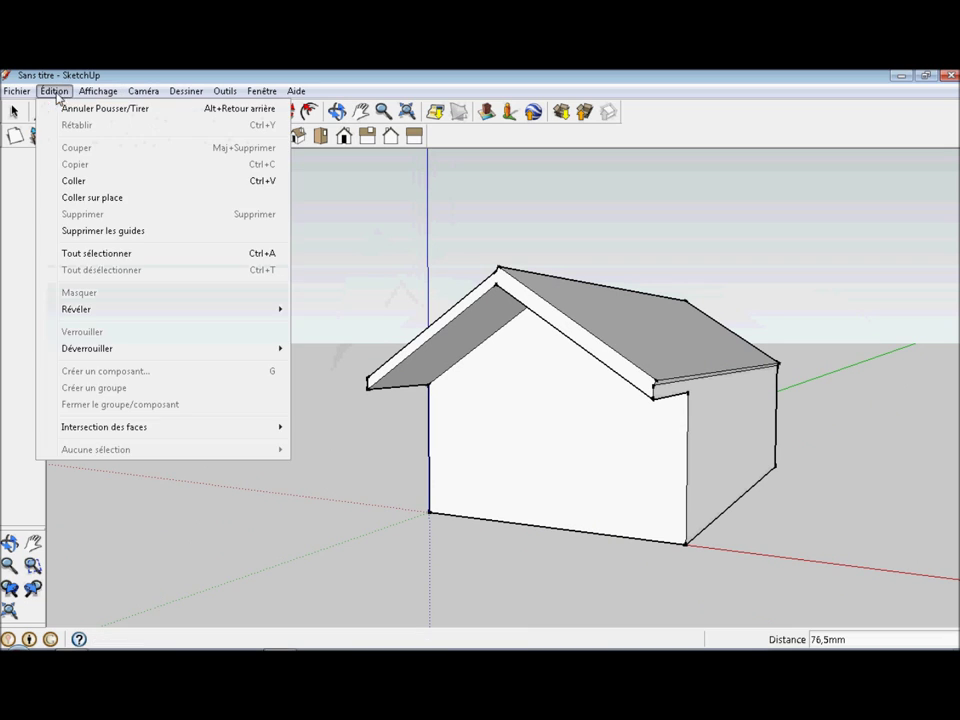
left_click(81, 109)
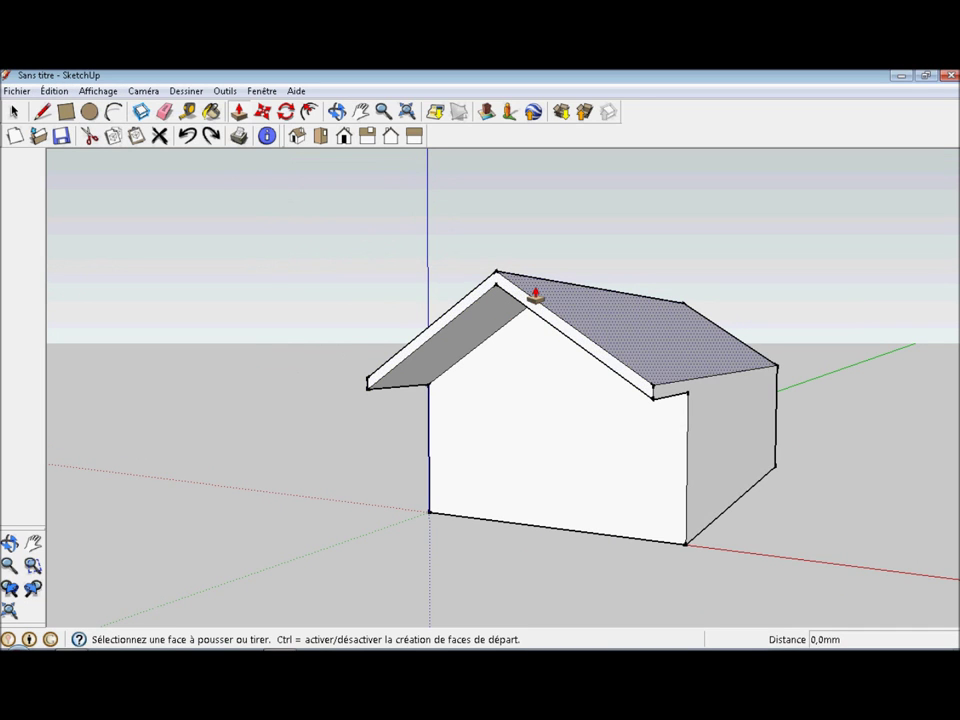
Push the roof-edge strip to its final overhang depth and turn toward the opposite gable
scroll(518, 380, "up", 3)
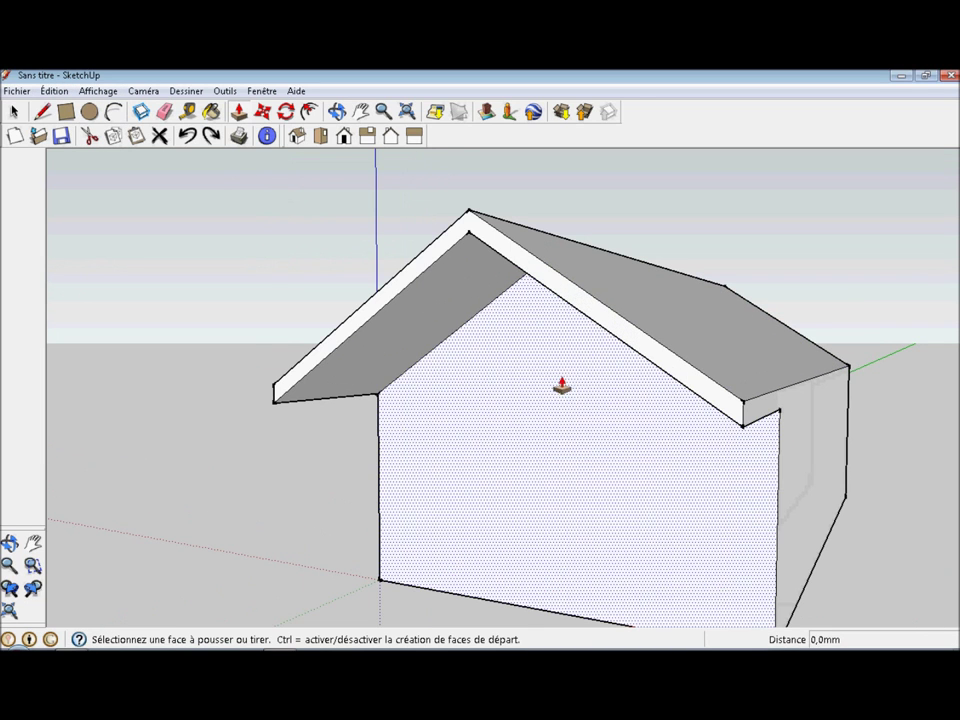
left_click(594, 304)
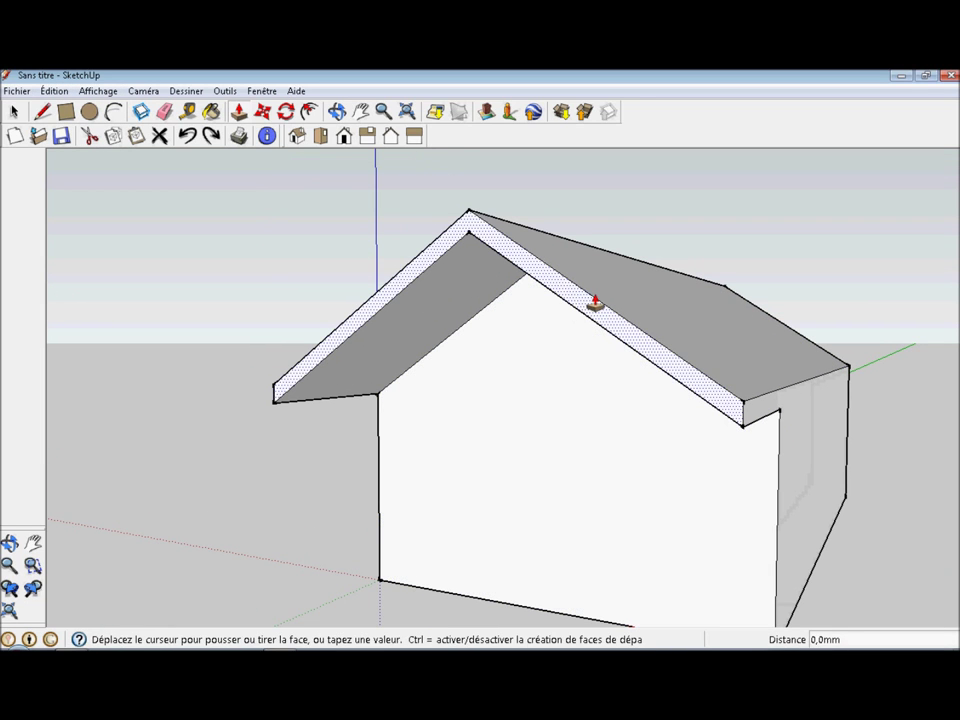
left_click(653, 310)
mouse_move(681, 332)
middle_mouse_down()
mouse_move(525, 279)
mouse_move(439, 268)
mouse_move(425, 290)
mouse_move(429, 326)
mouse_move(439, 317)
mouse_move(559, 330)
mouse_move(388, 204)
middle_mouse_up()
scroll(409, 320, "up", 5)
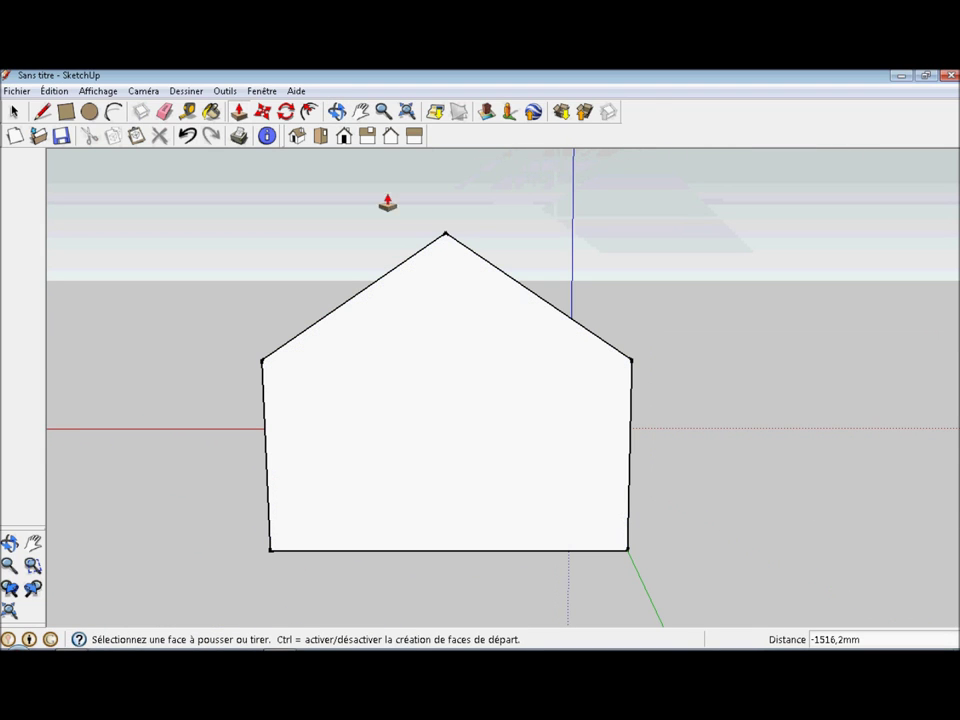
Copy the rear gable's roof edges and paste them just below its roof line
left_click(14, 111)
left_click(357, 300)
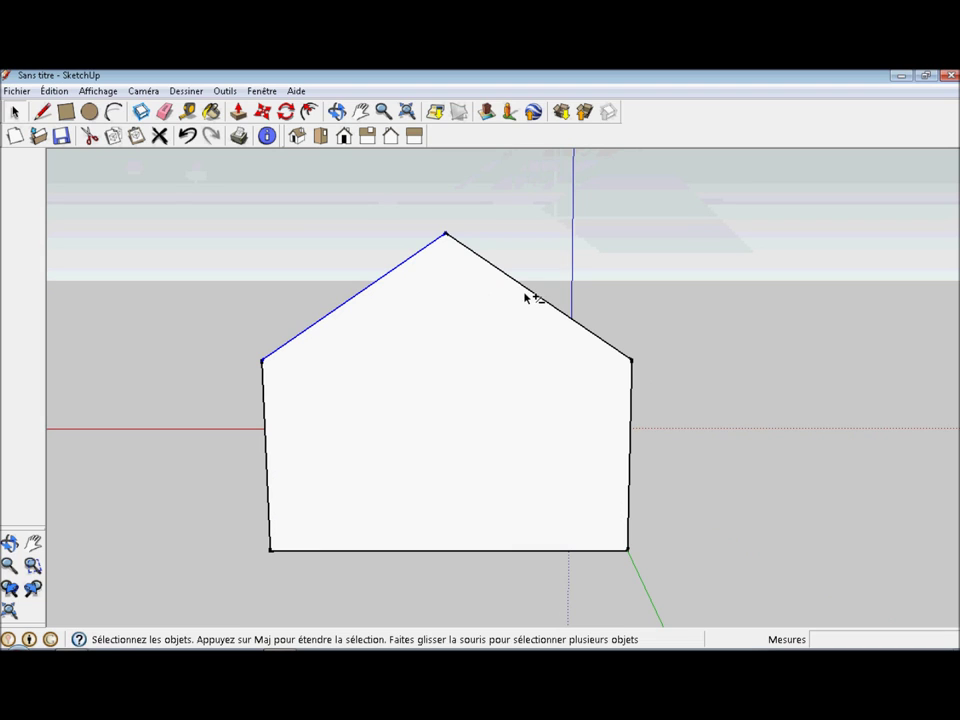
left_click(54, 90)
left_click(70, 163)
left_click(54, 90)
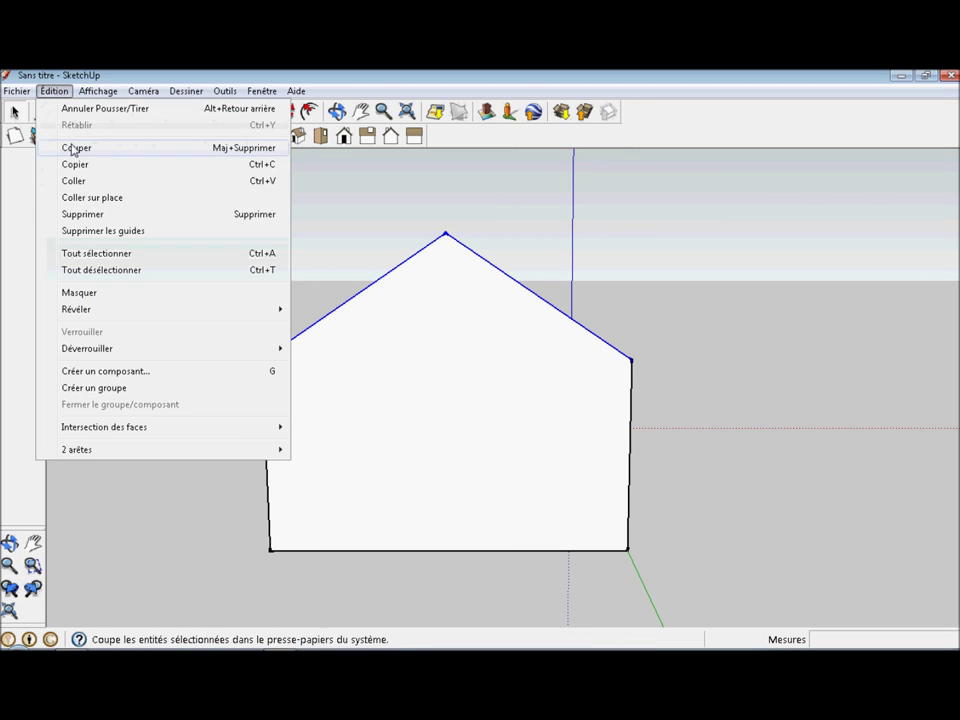
left_click(70, 180)
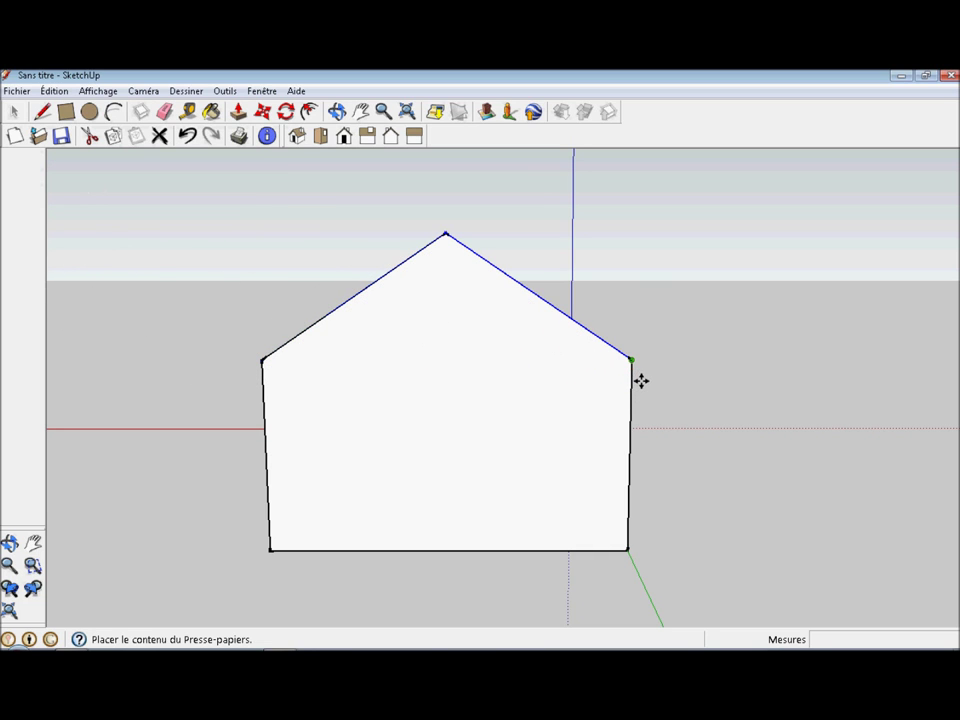
left_click(638, 383)
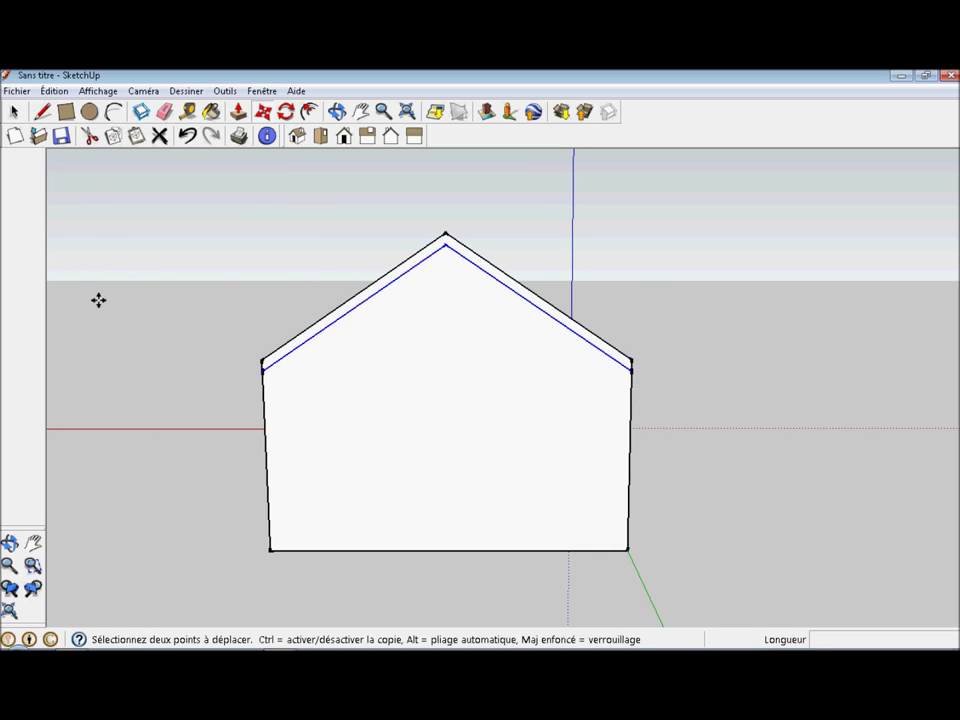
middle_click_drag(98, 300, 210, 317)
Pull the rear roof-edge strip out into a matching overhang, then start a ground square beside the house
left_click(238, 111)
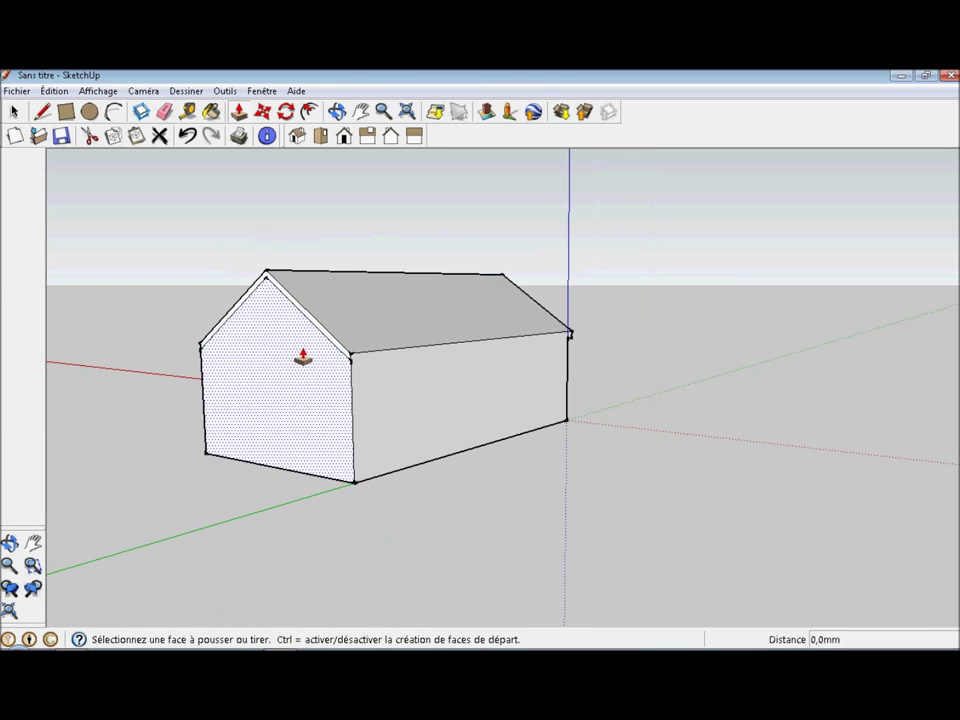
scroll(303, 357, "up", 3)
left_click(375, 328)
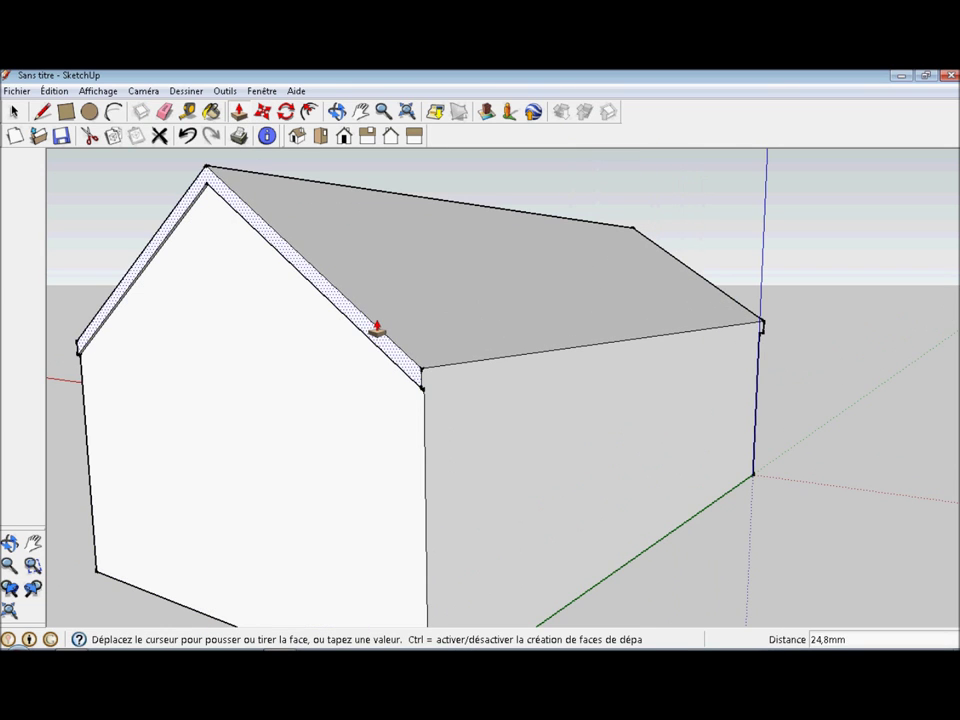
left_click(372, 330)
scroll(420, 386, "up", 5)
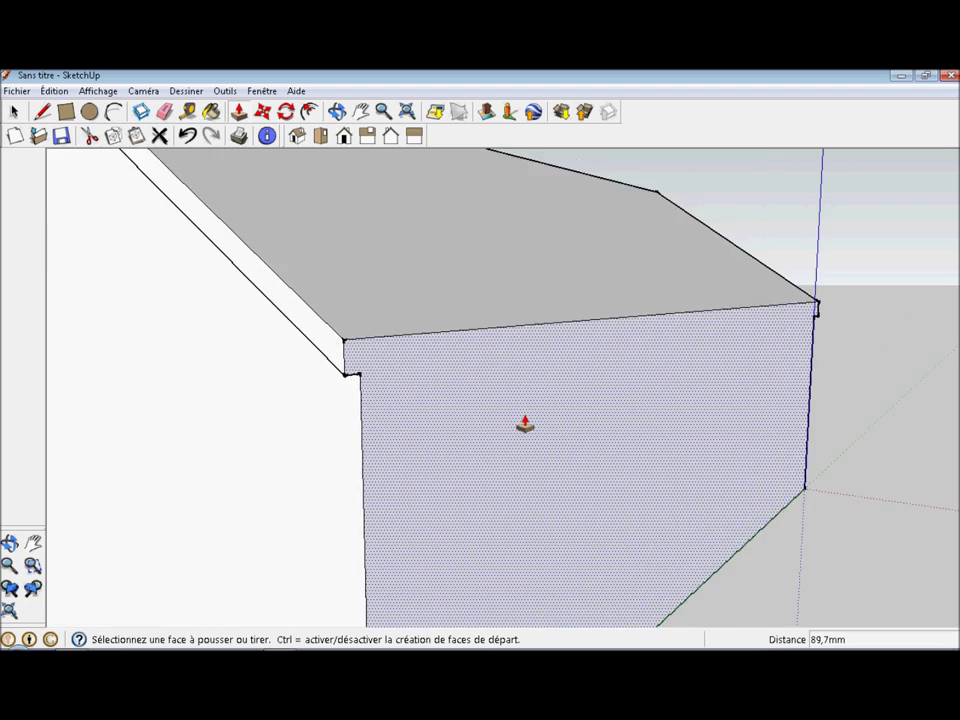
scroll(523, 422, "down", 8)
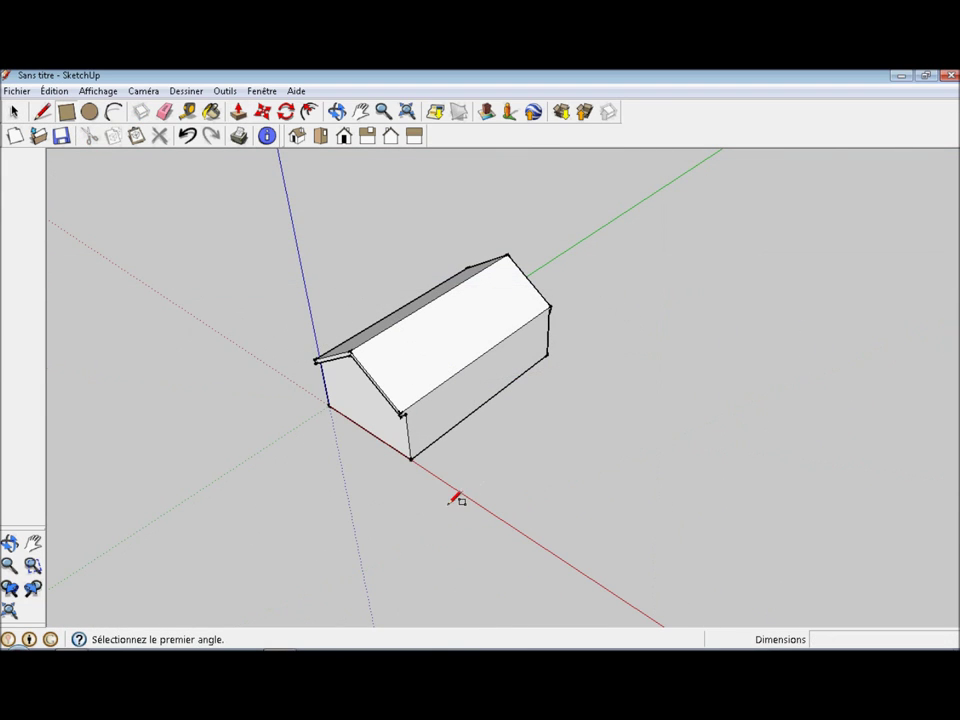
left_click(441, 479)
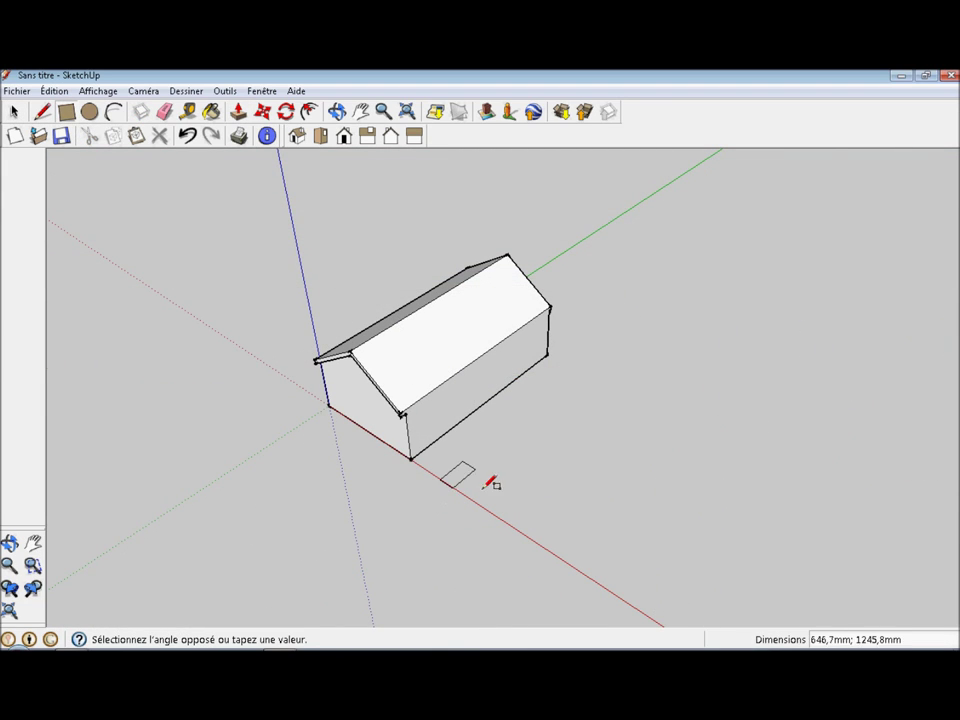
Finish a 4092,7 mm square beside the house and pull it up into a box
left_click(603, 486)
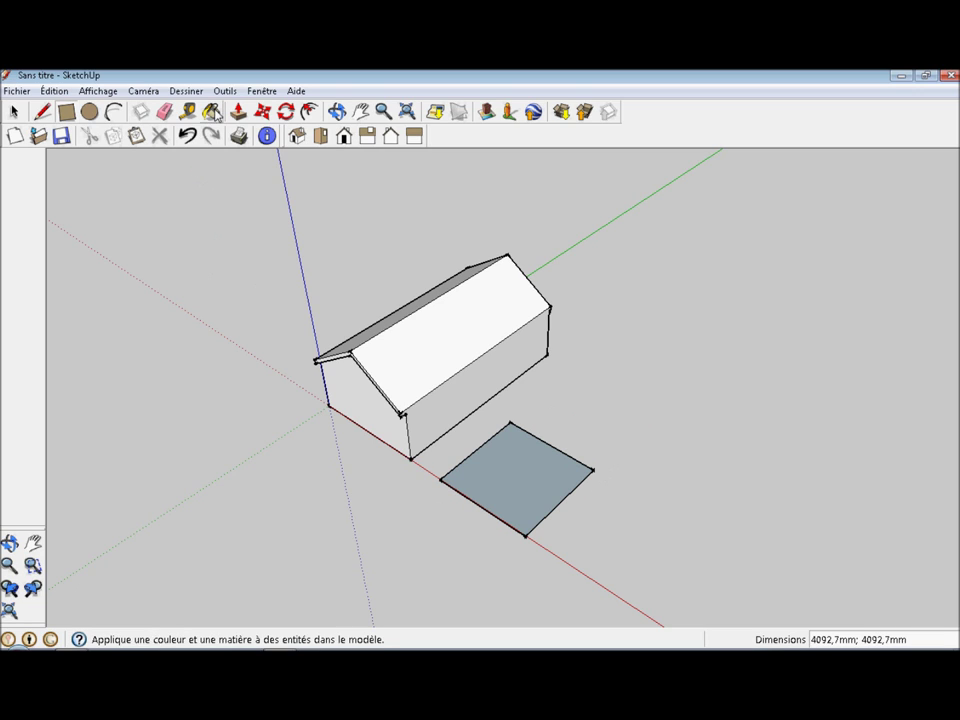
left_click(238, 111)
left_click(527, 495)
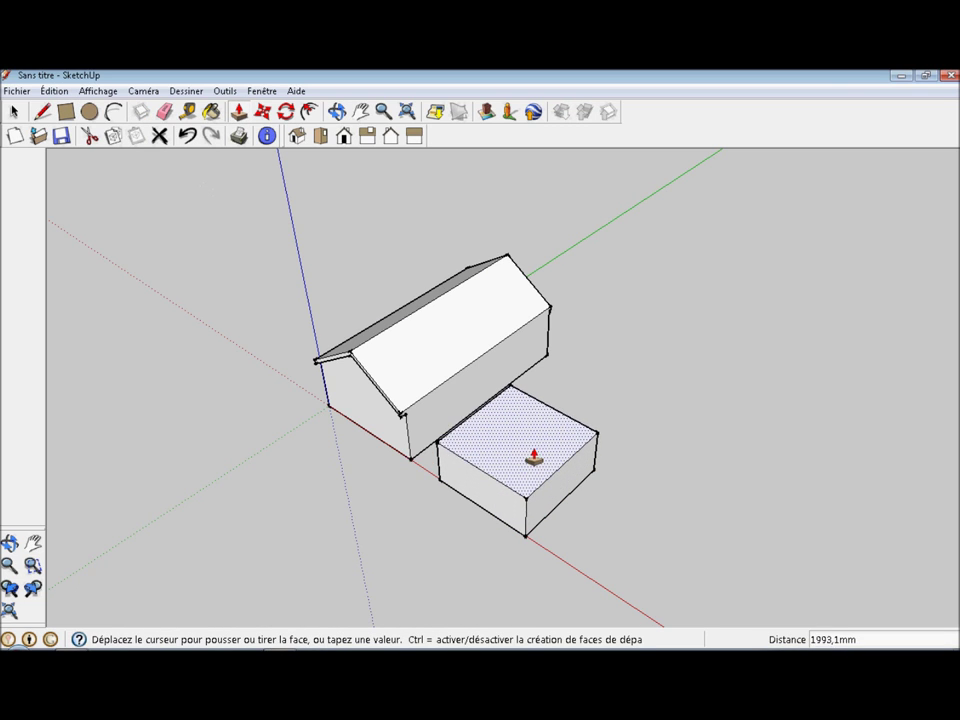
left_click(531, 435)
Lower the annex box's top face by 555,5 mm
mouse_move(531, 435)
middle_mouse_down()
mouse_move(598, 426)
mouse_move(691, 318)
mouse_move(773, 270)
mouse_move(605, 357)
middle_mouse_up()
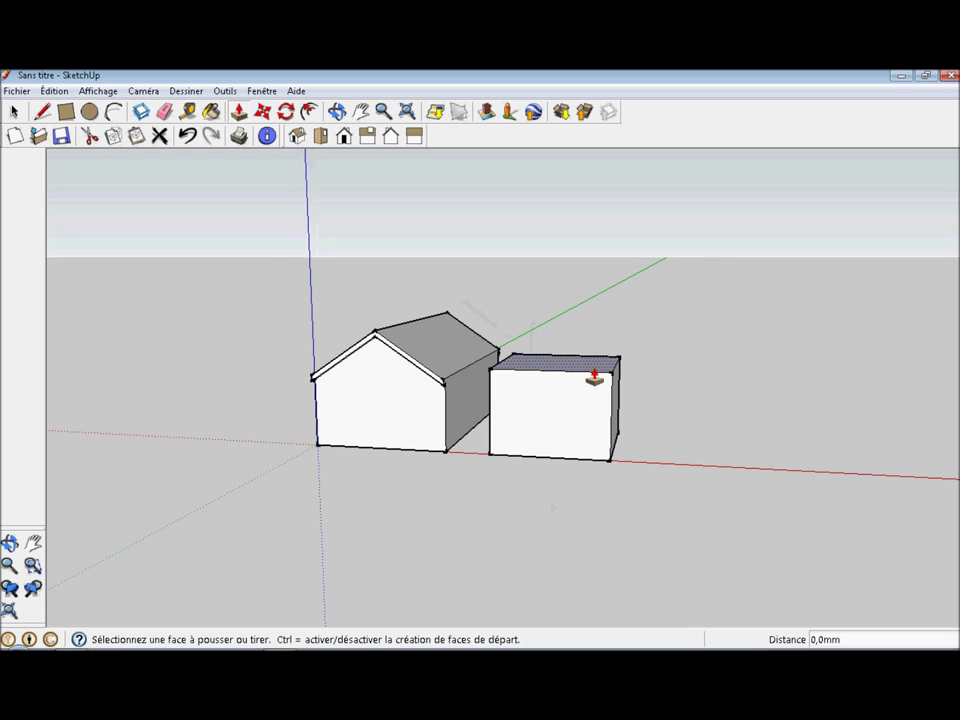
mouse_move(671, 366)
middle_mouse_down()
mouse_move(561, 443)
mouse_move(656, 407)
mouse_move(645, 364)
mouse_move(568, 540)
mouse_move(224, 203)
middle_mouse_up()
left_click(564, 403)
left_click(564, 415)
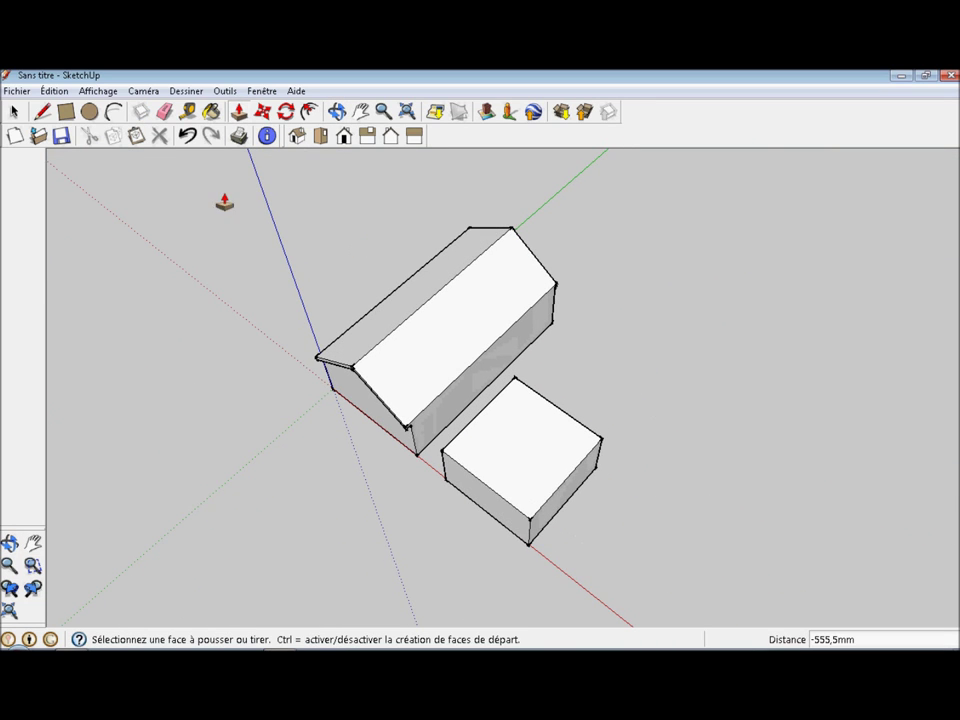
left_click(42, 111)
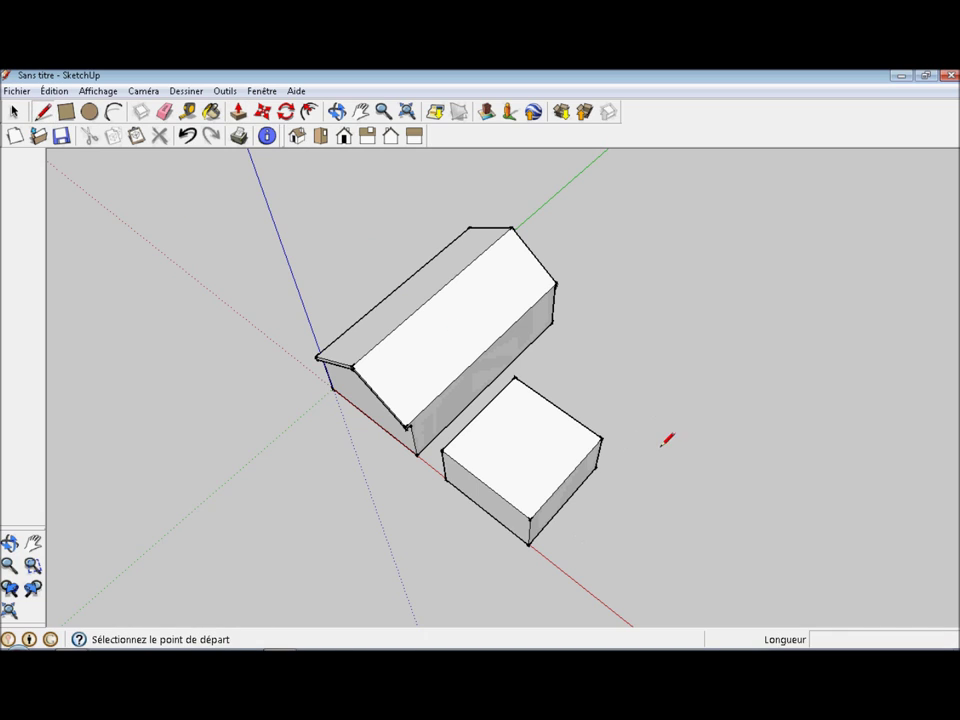
Draw both corner-to-corner diagonals across the annex box's top face, splitting it into four triangles
left_click(515, 380)
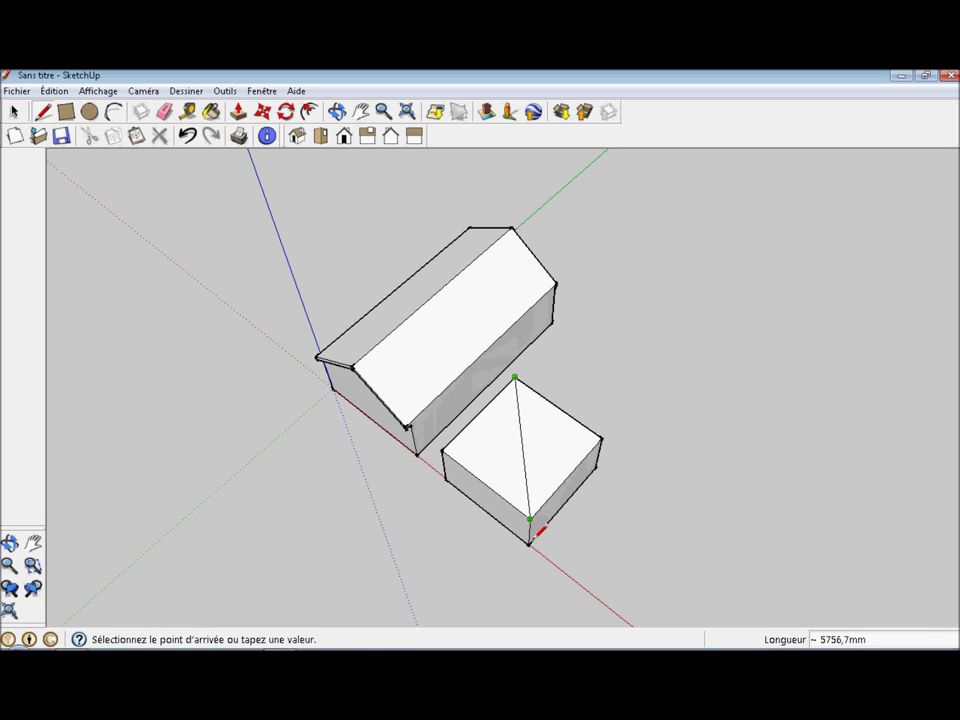
left_click(442, 451)
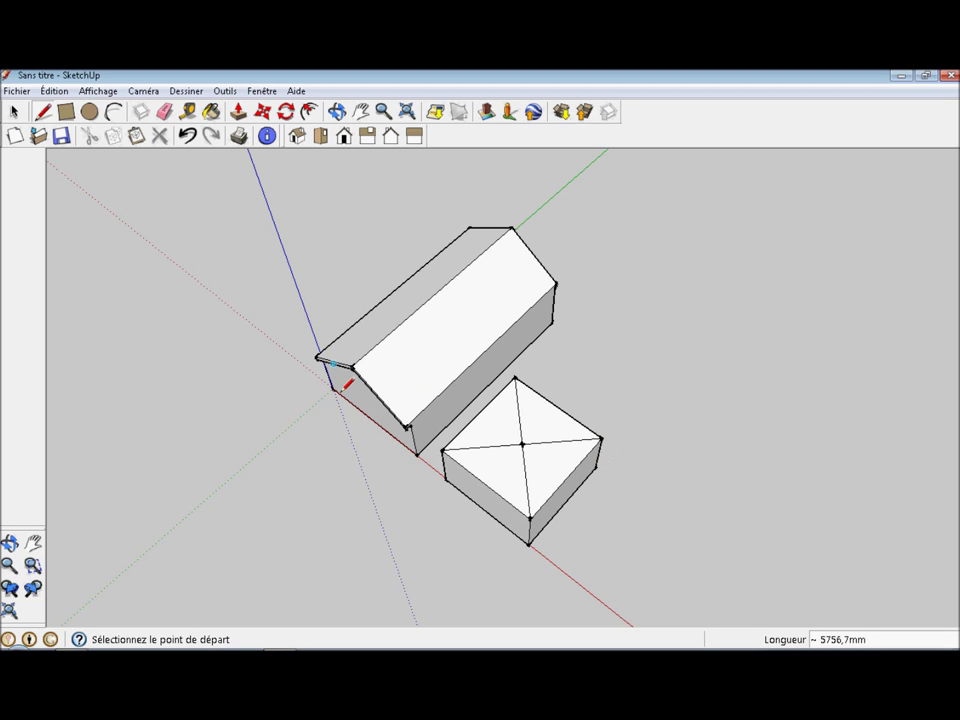
left_click(262, 111)
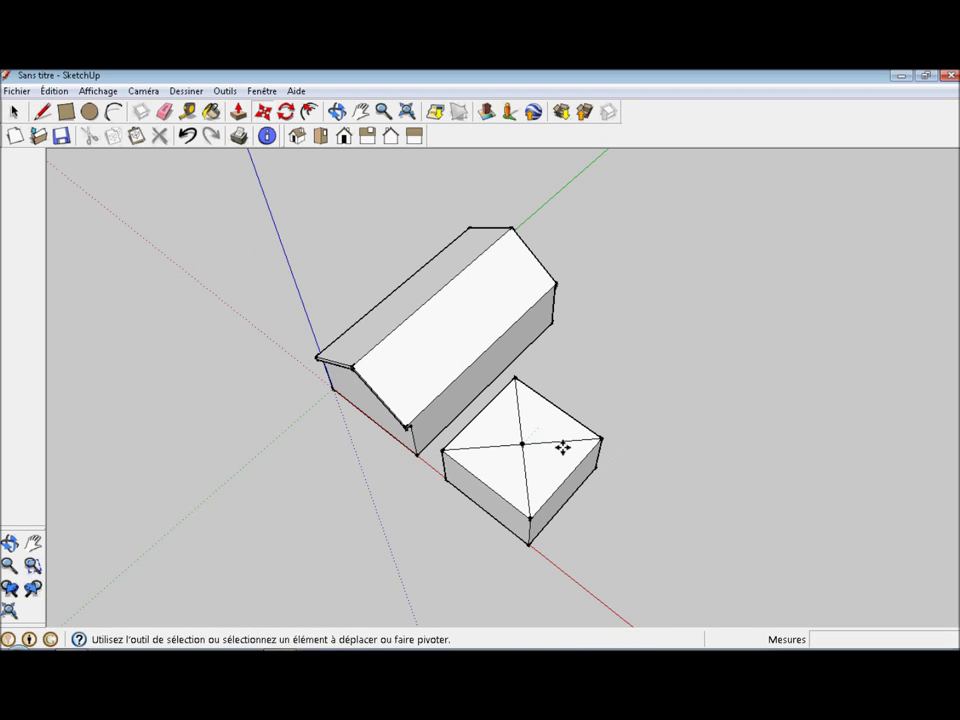
scroll(566, 450, "down", 2)
scroll(549, 441, "up", 5)
mouse_move(549, 441)
middle_mouse_down()
mouse_move(508, 482)
mouse_move(443, 393)
middle_mouse_up()
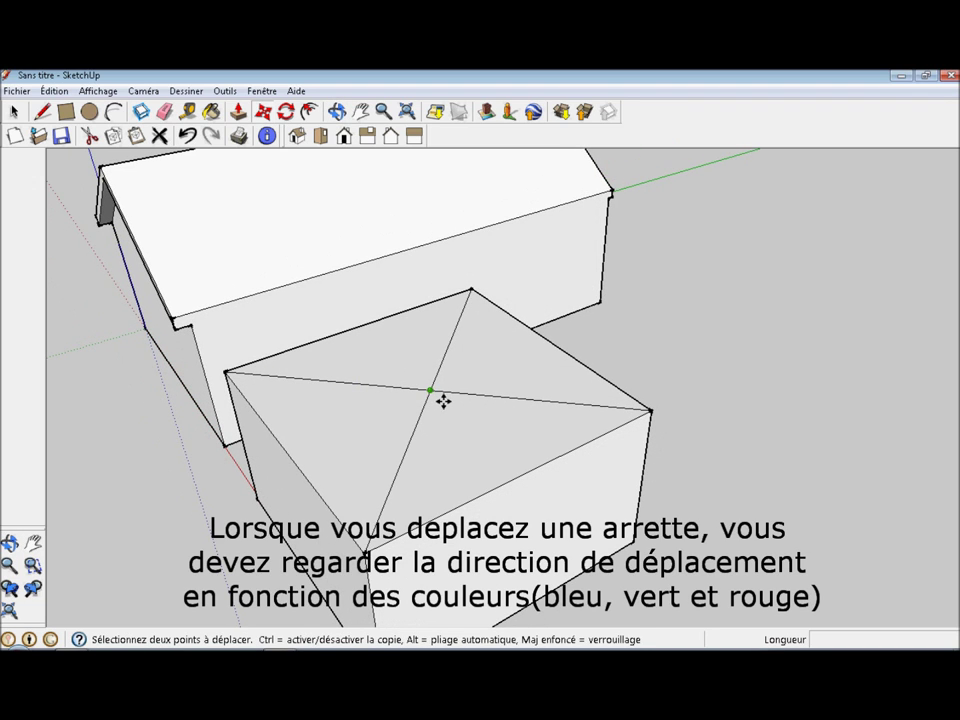
Raise the diagonals' crossing point to turn the annex top into a four-sided pyramid roof
left_click(443, 399)
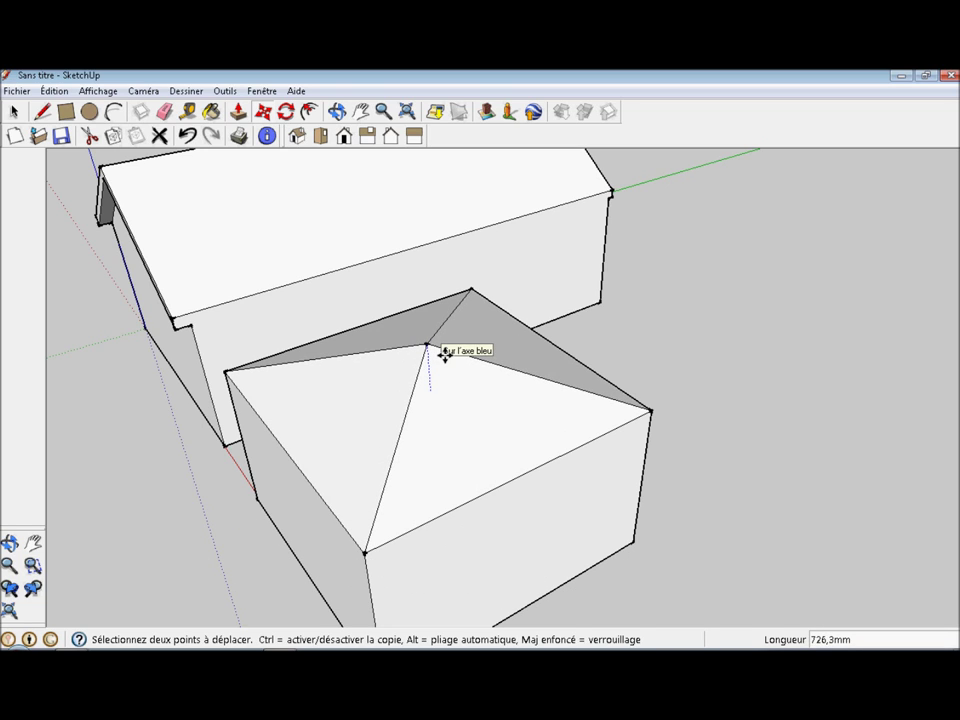
left_click(443, 354)
mouse_move(443, 354)
middle_mouse_down()
mouse_move(544, 414)
mouse_move(255, 495)
mouse_move(195, 282)
mouse_move(568, 392)
mouse_move(690, 388)
mouse_move(626, 459)
middle_mouse_up()
scroll(550, 520, "up", 5)
Draw rectangles for a door on the gable wall and a wide garage door on the box front
scroll(550, 520, "down", 5)
scroll(508, 491, "down", 3)
mouse_move(508, 491)
middle_mouse_down()
mouse_move(418, 356)
mouse_move(343, 322)
mouse_move(321, 354)
middle_mouse_up()
left_click(66, 111)
mouse_move(448, 452)
middle_mouse_down()
mouse_move(429, 456)
mouse_move(401, 508)
middle_mouse_up()
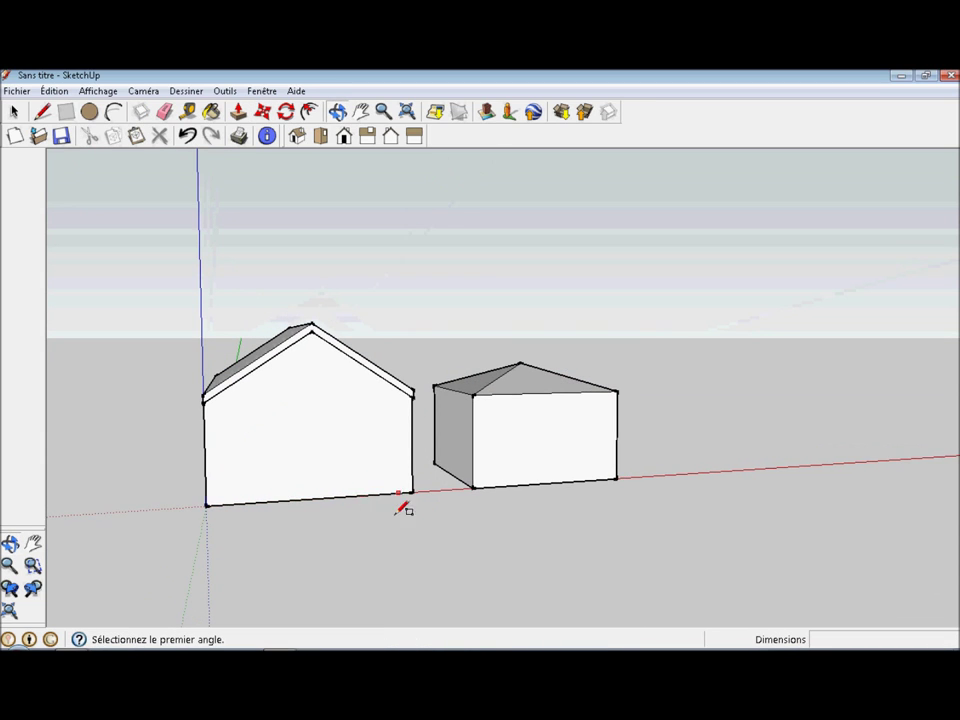
left_click(300, 499)
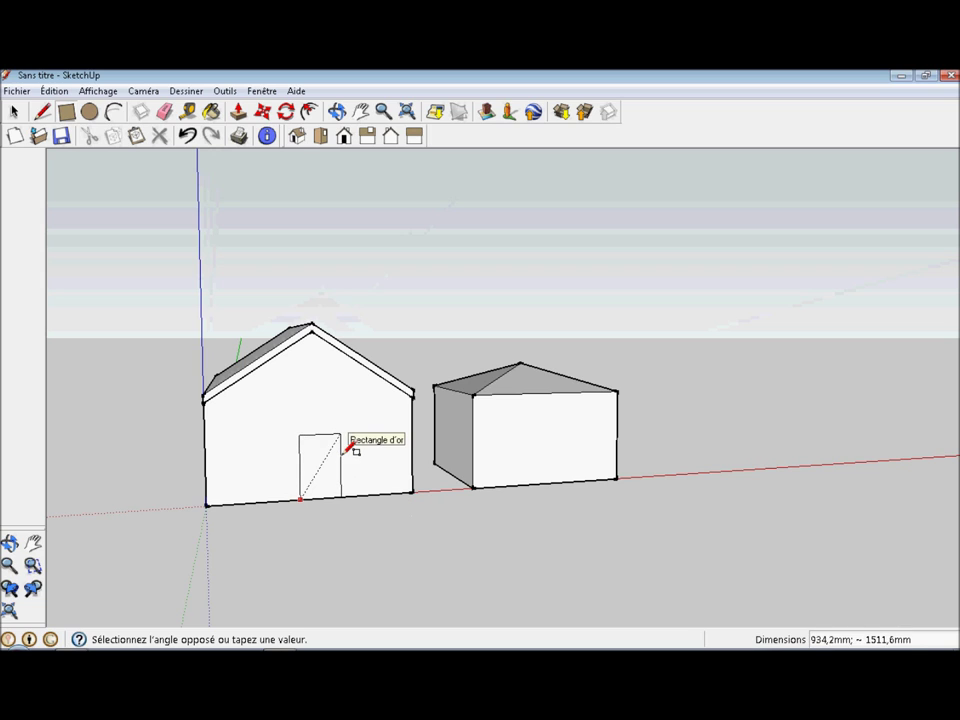
left_click(349, 450)
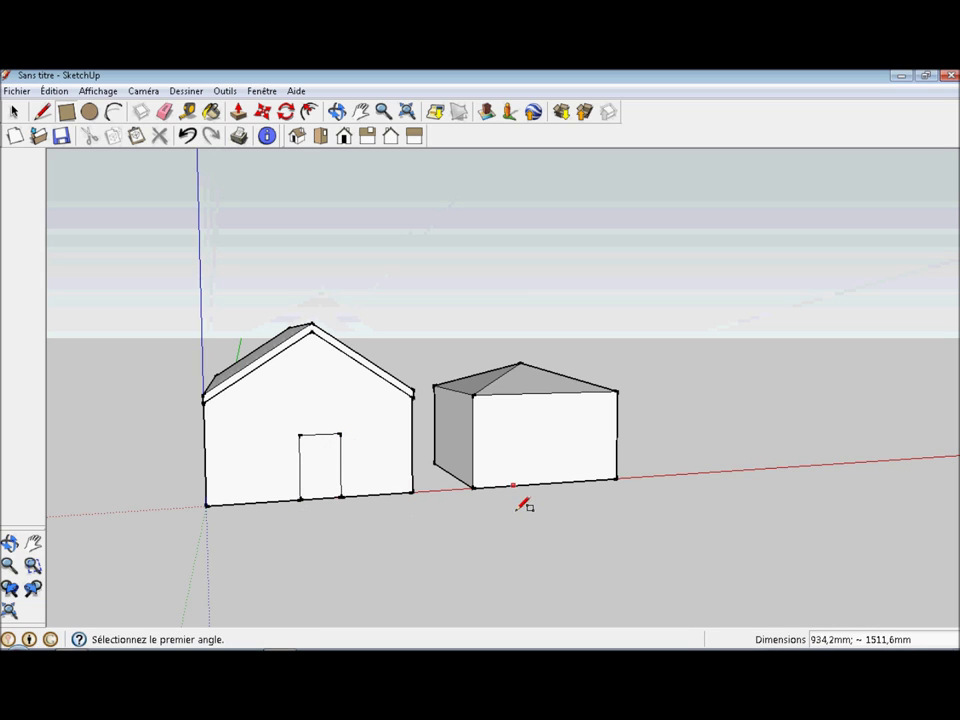
left_click(488, 488)
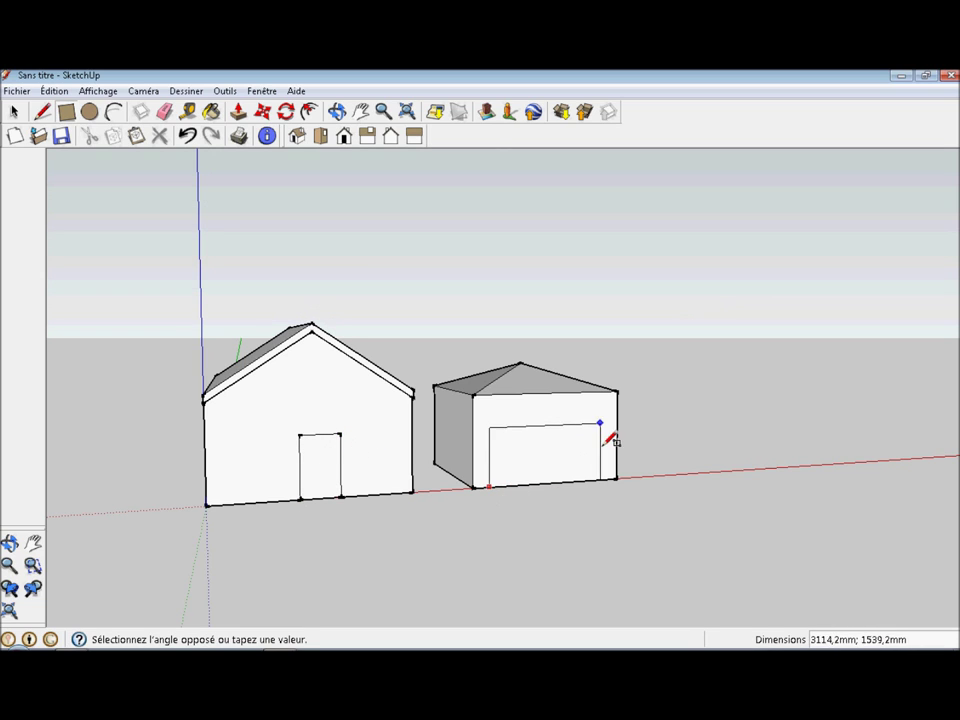
left_click(609, 423)
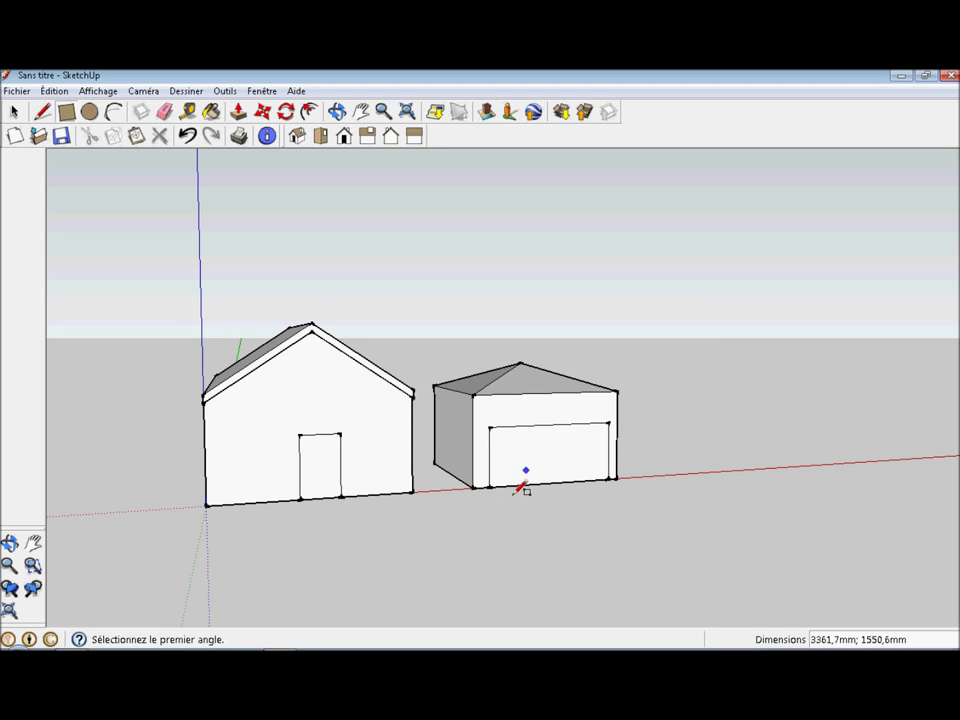
Outline a small window rectangle on the house's wall
mouse_move(362, 490)
middle_mouse_down()
mouse_move(396, 493)
mouse_move(318, 438)
middle_mouse_up()
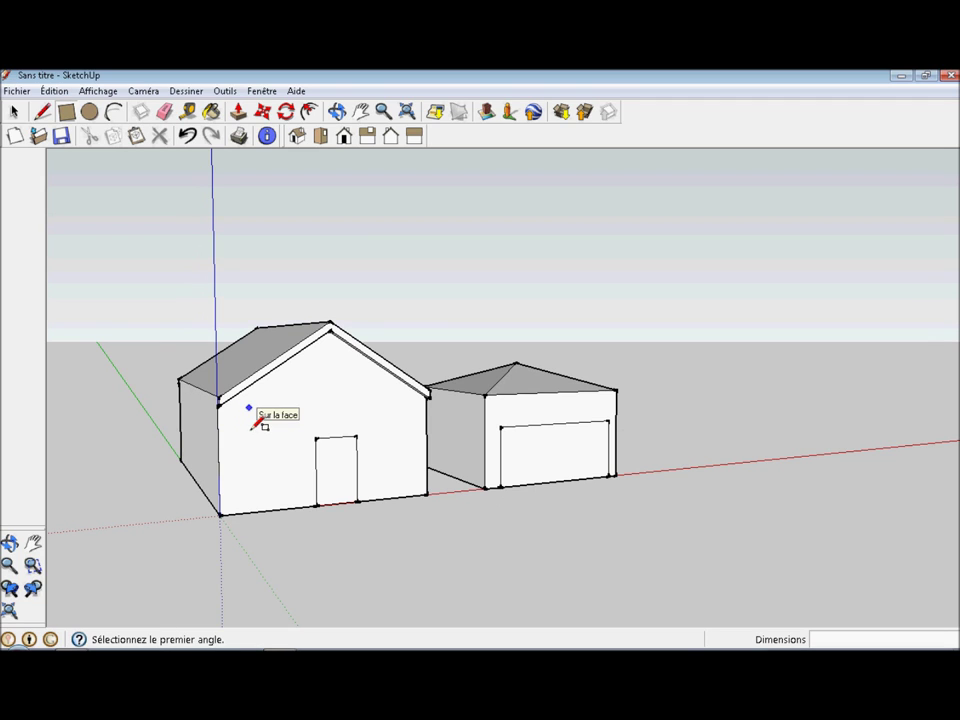
left_click(250, 400)
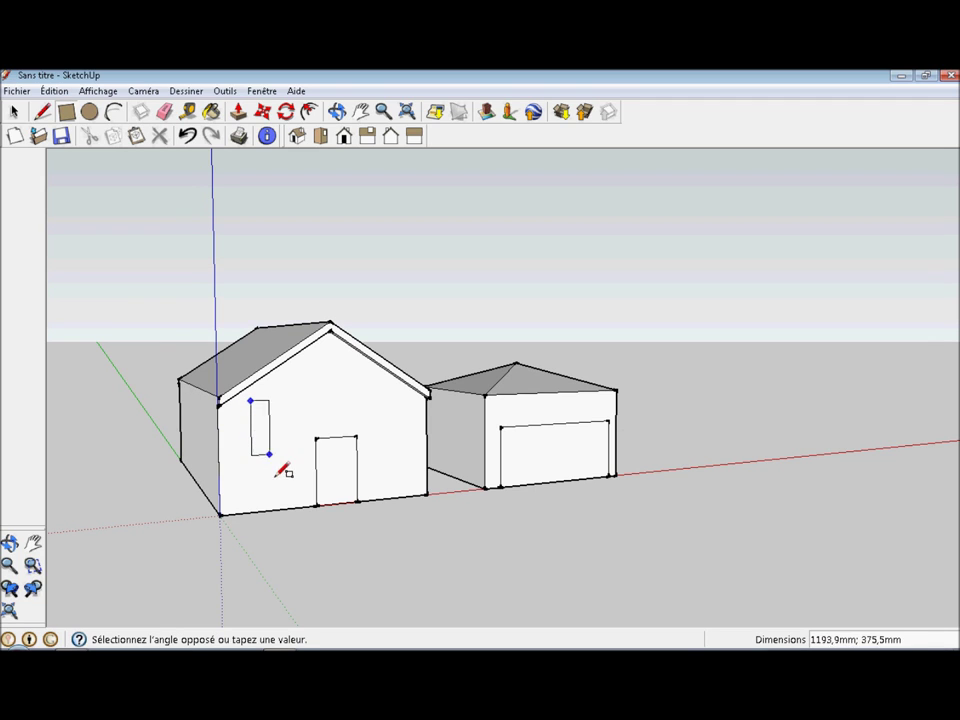
left_click(295, 469)
mouse_move(352, 486)
middle_mouse_down()
mouse_move(285, 508)
mouse_move(358, 506)
mouse_move(274, 491)
middle_mouse_up()
scroll(281, 490, "down", 2)
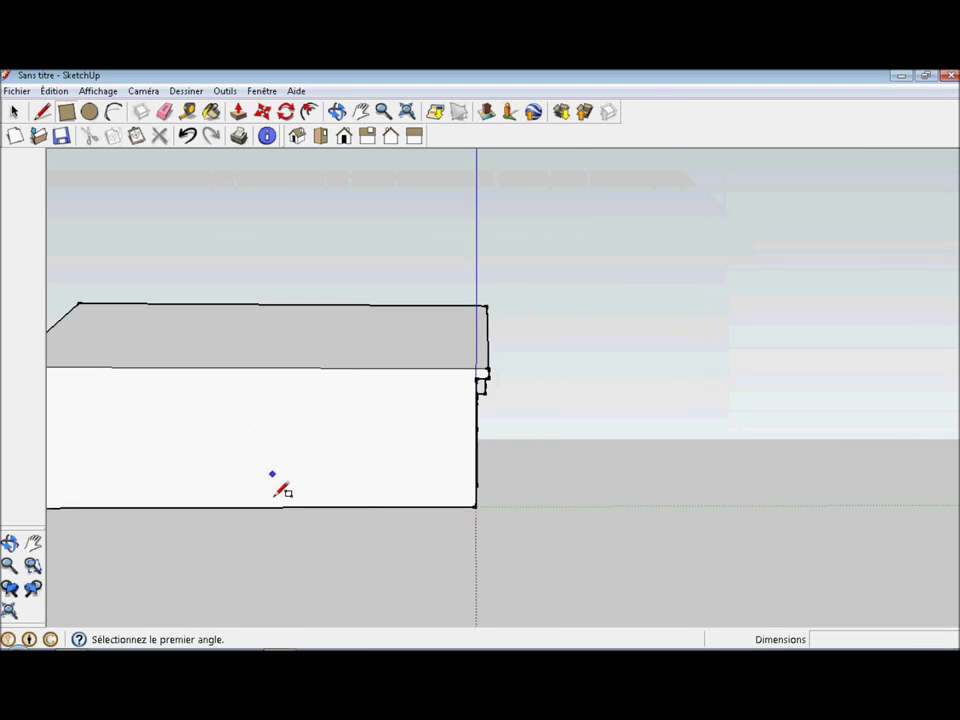
Draw two rectangular openings along the bottom of the long front wall
scroll(200, 500, "down", 2)
middle_click_drag(161, 508, 221, 512)
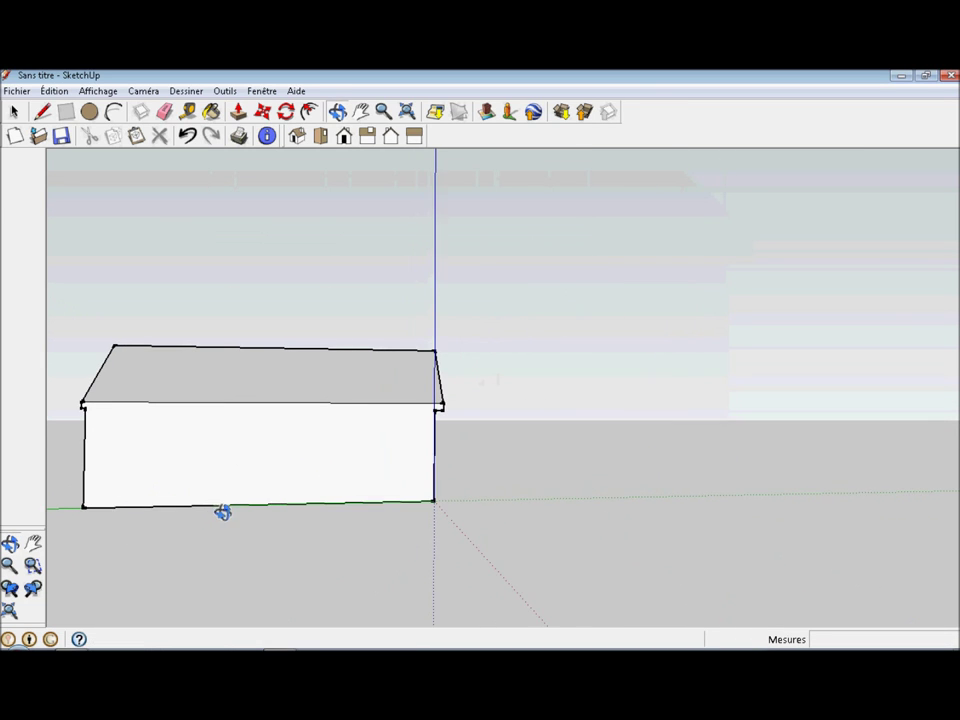
left_click(121, 508)
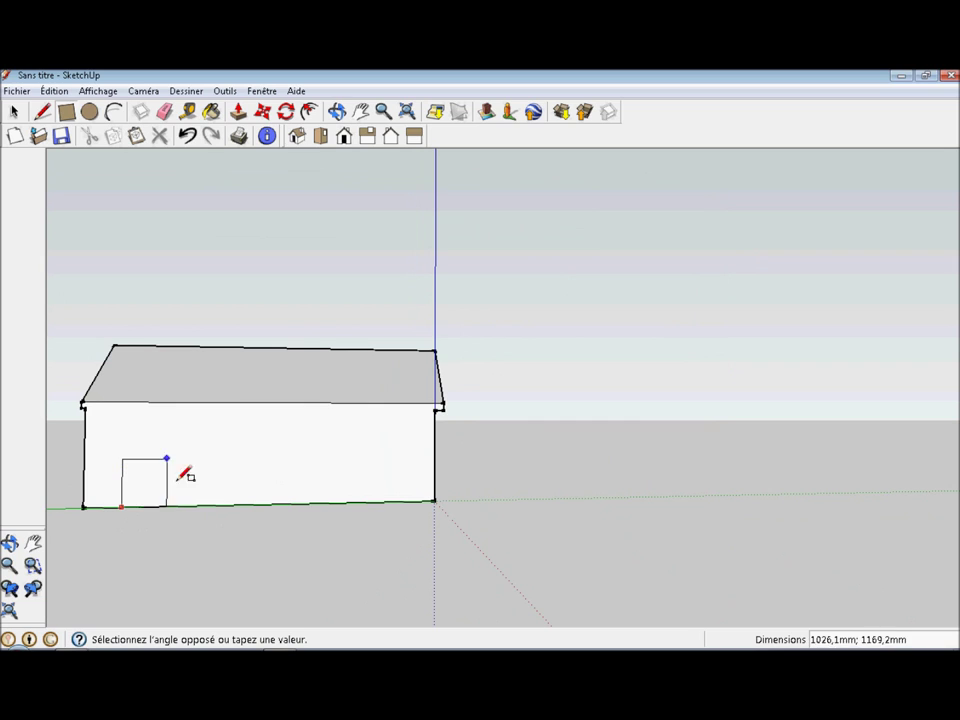
left_click(238, 455)
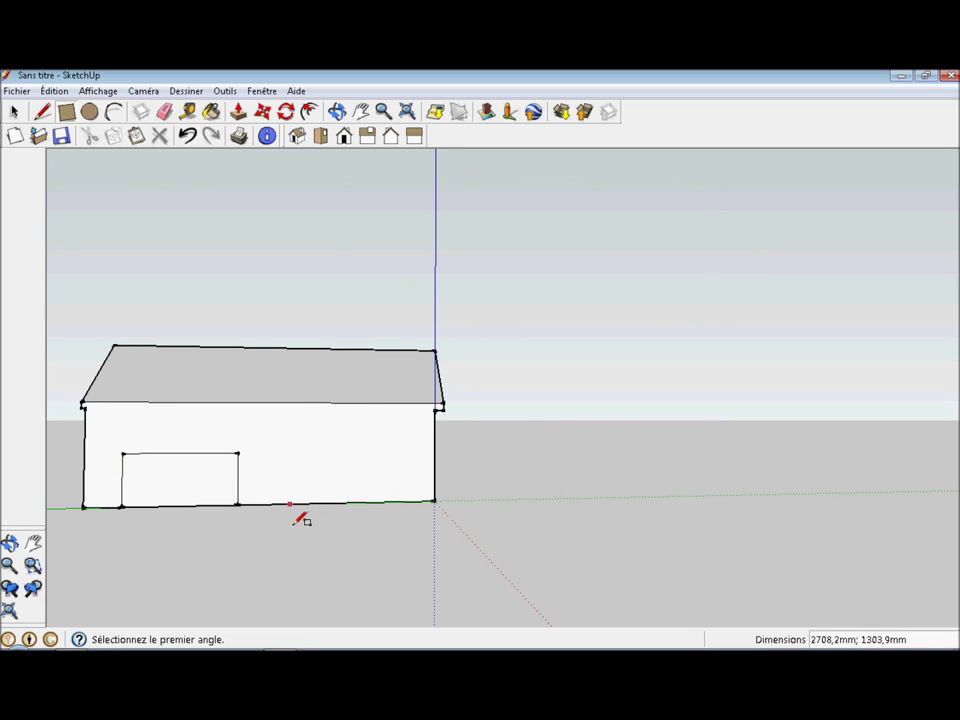
left_click(298, 504)
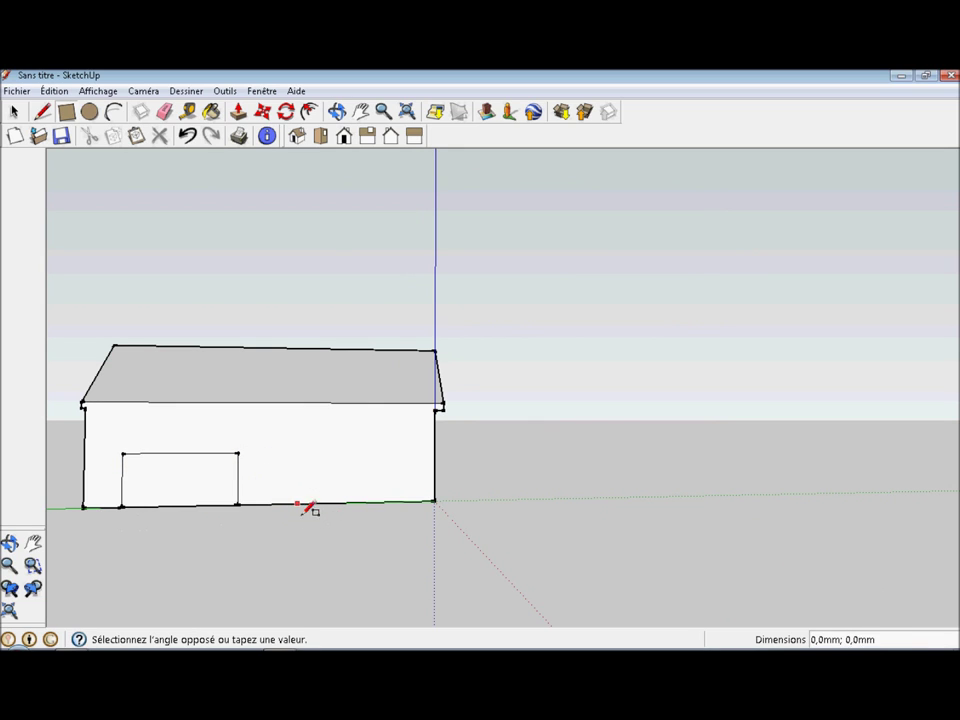
left_click(420, 452)
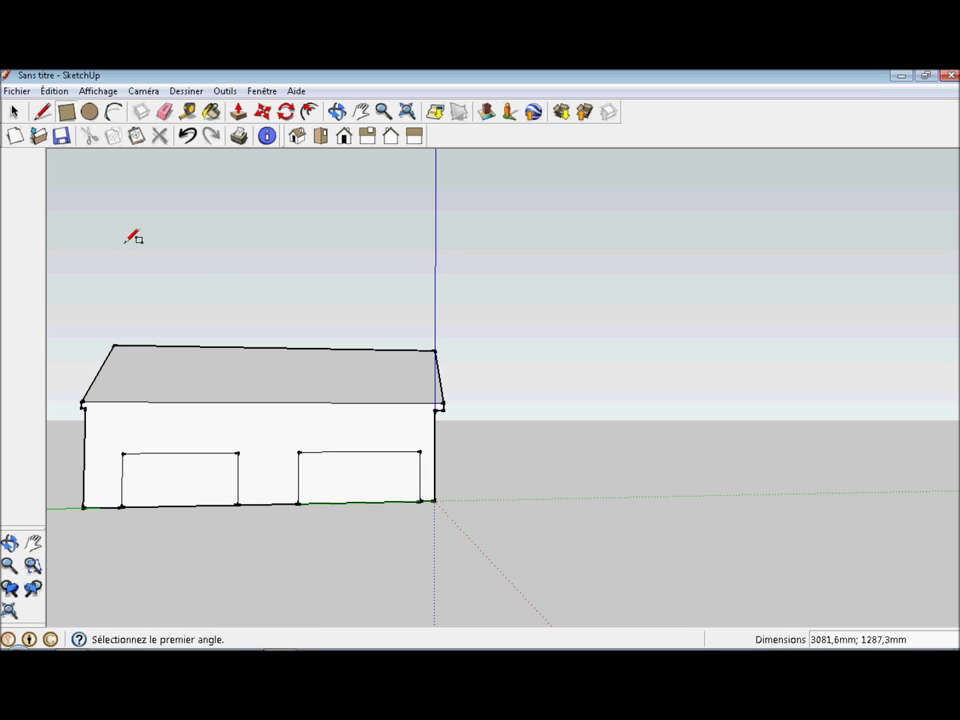
Split each opening with a vertical line through its middle, then bring up the Materials panel
left_click(42, 111)
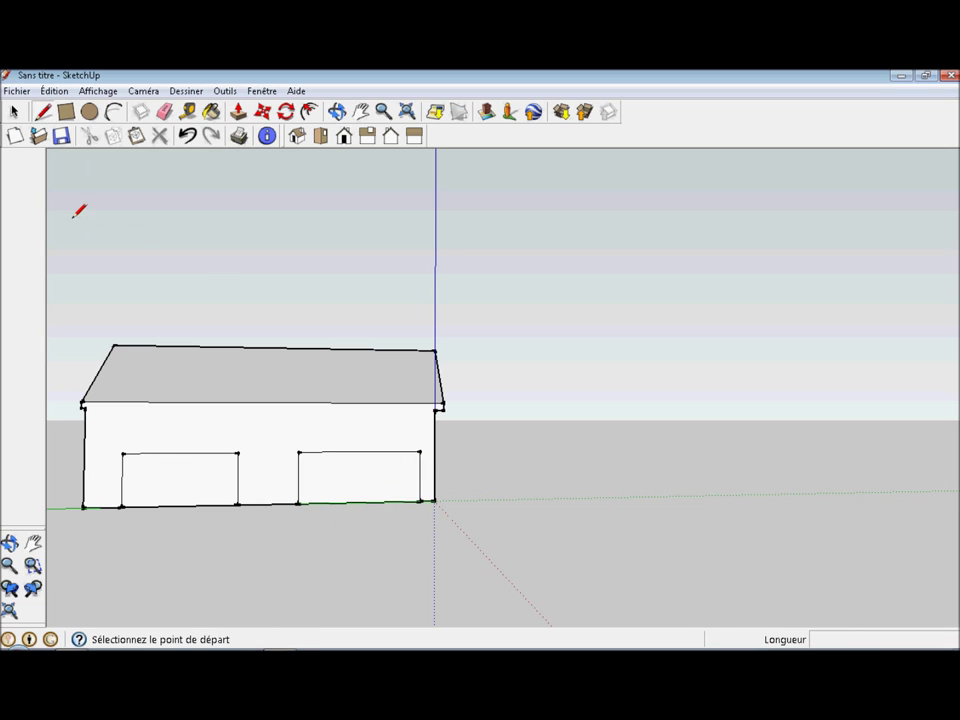
left_click(181, 453)
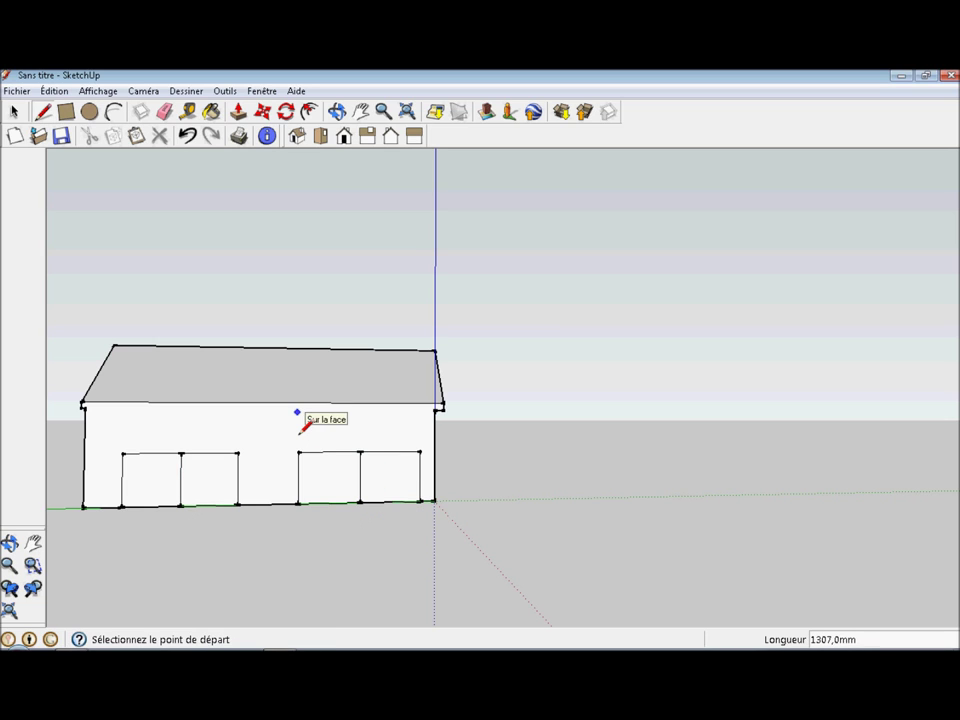
scroll(300, 425, "up", 1)
scroll(300, 425, "down", 1)
scroll(300, 425, "down", 1)
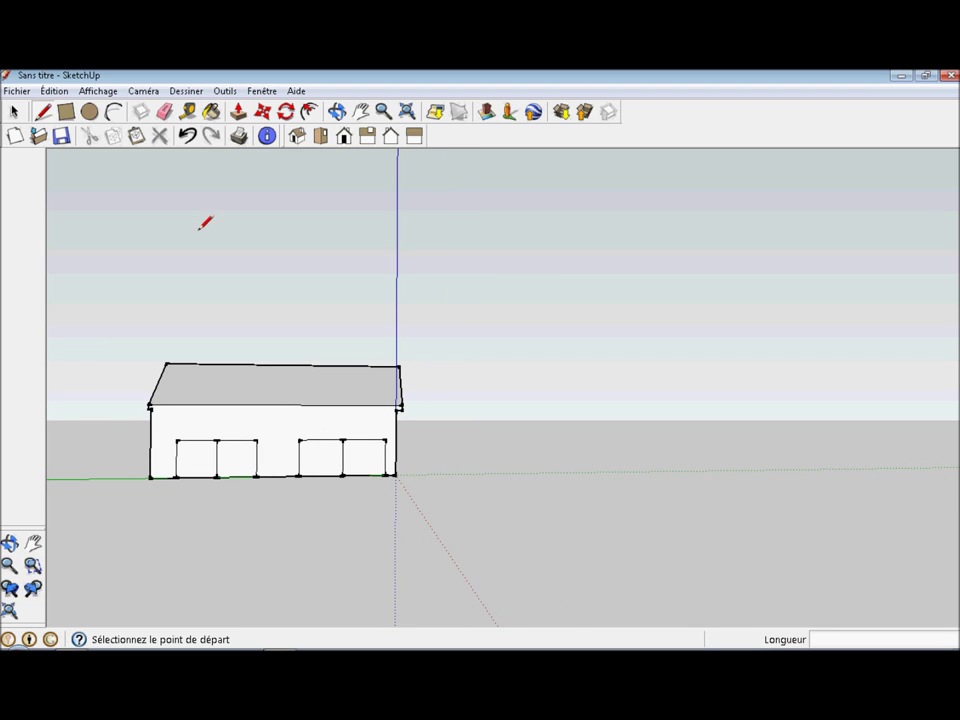
left_click(211, 112)
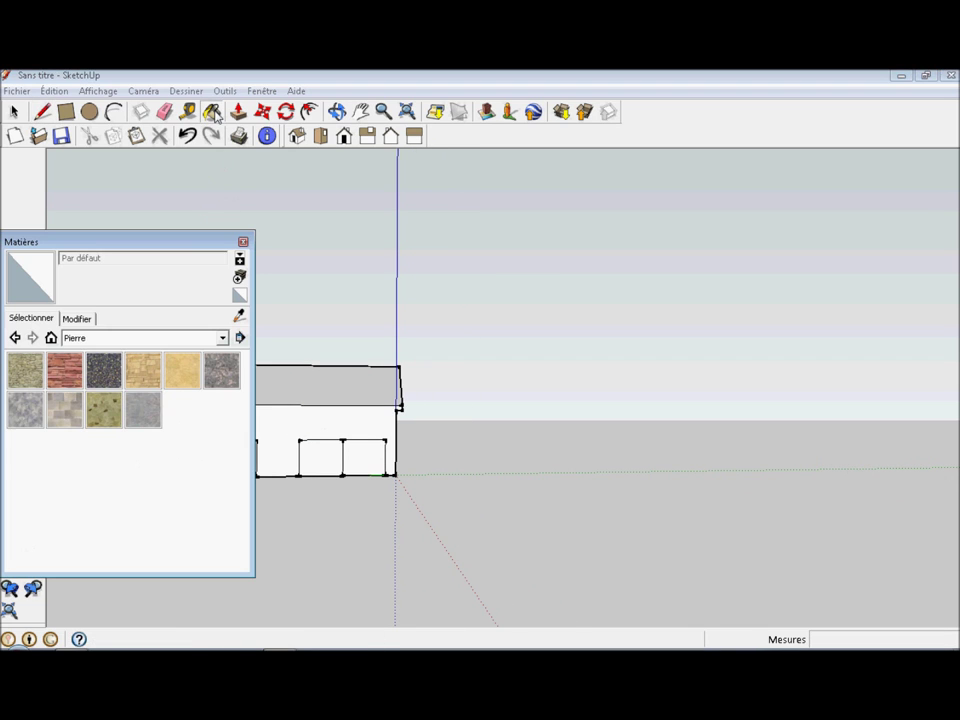
Paint the front and back roof faces with Couverture-toit_tuiles_espagnoles from the Couverture category
mouse_move(189, 251)
left_mouse_down()
mouse_move(617, 250)
mouse_move(715, 237)
left_mouse_up()
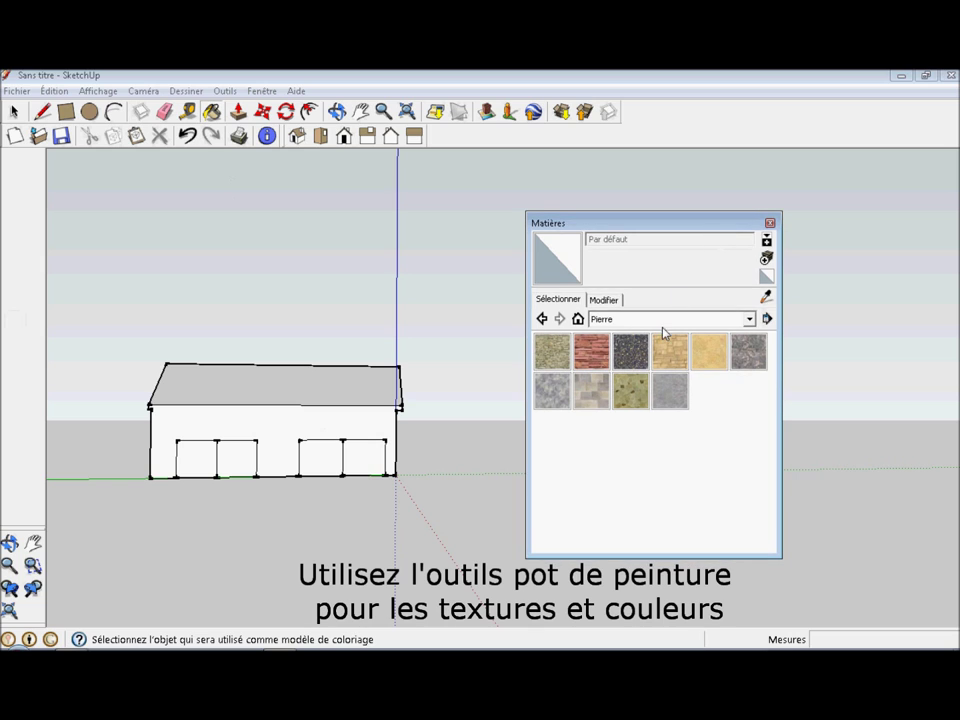
left_click(748, 320)
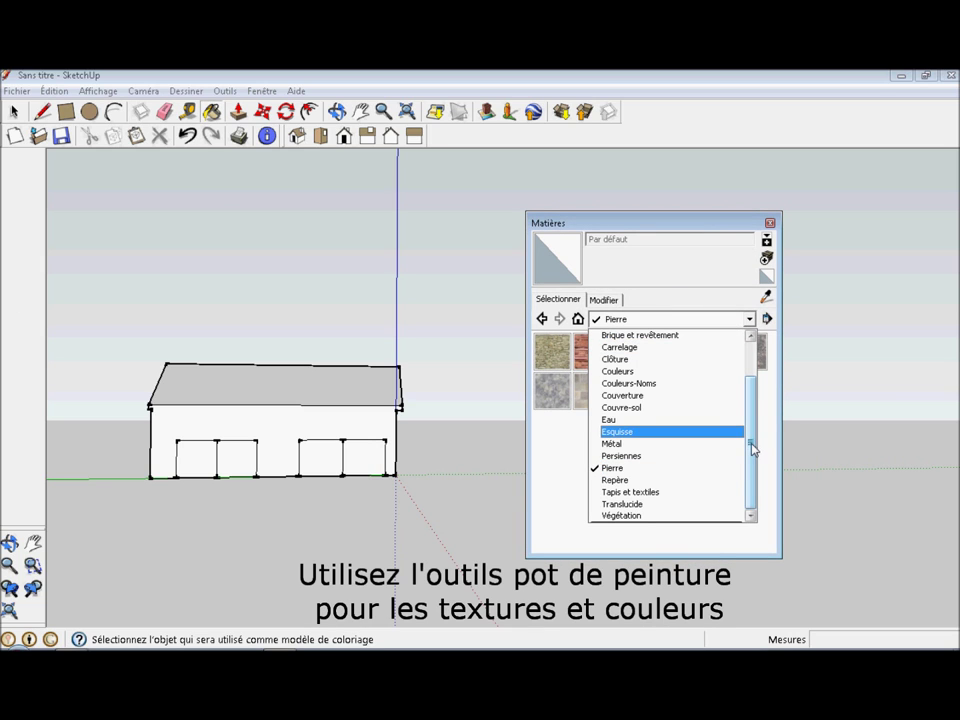
left_click(711, 395)
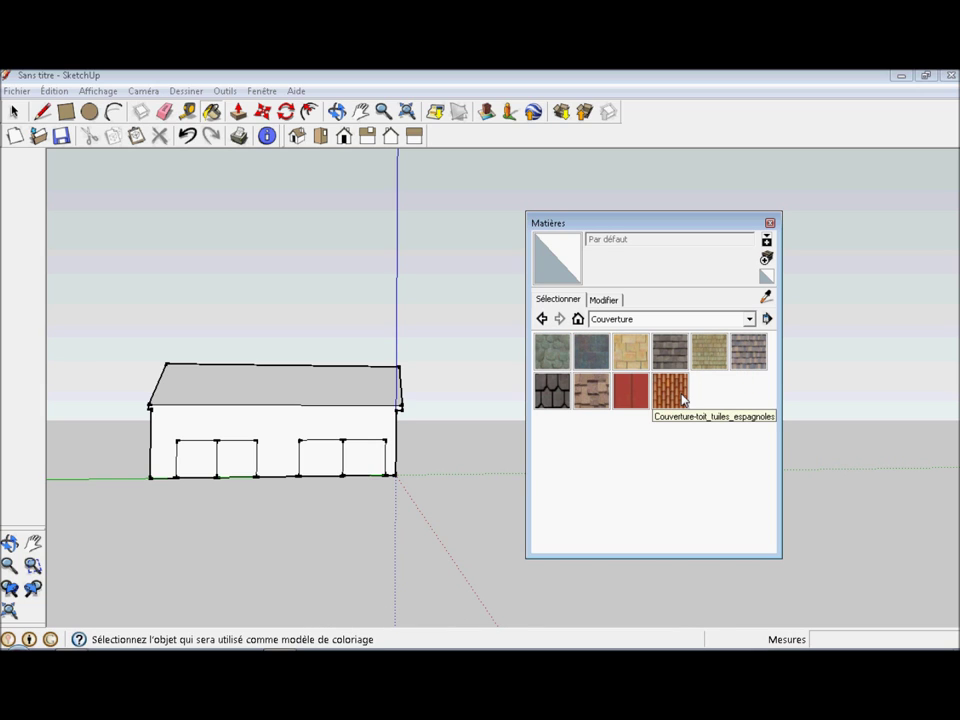
left_click(682, 400)
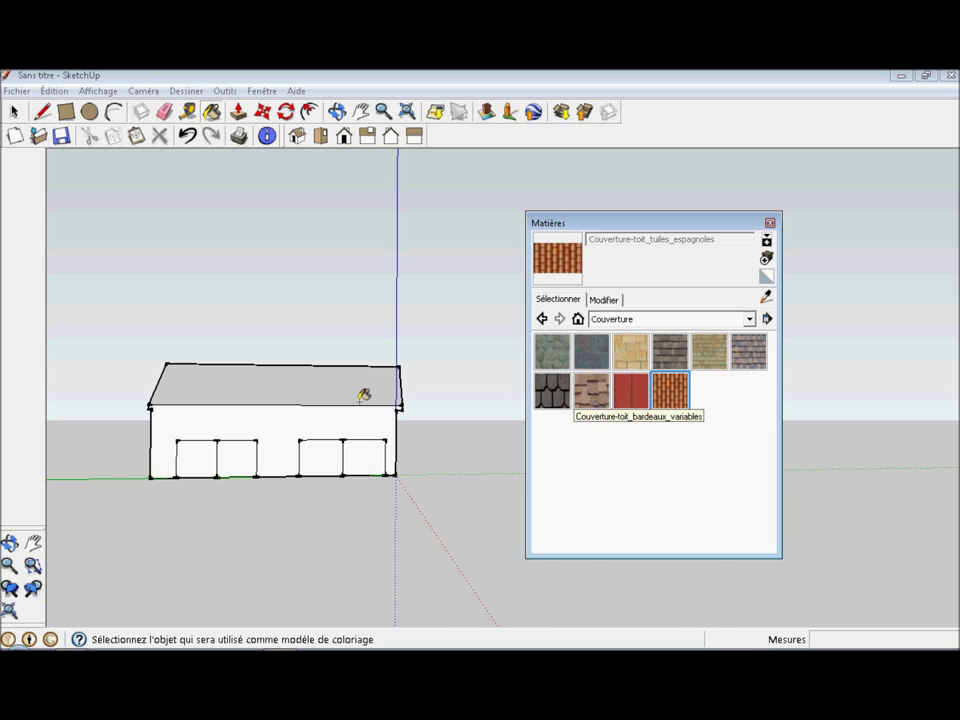
left_click(362, 394)
mouse_move(465, 394)
middle_mouse_down()
mouse_move(236, 495)
mouse_move(392, 407)
mouse_move(433, 356)
middle_mouse_up()
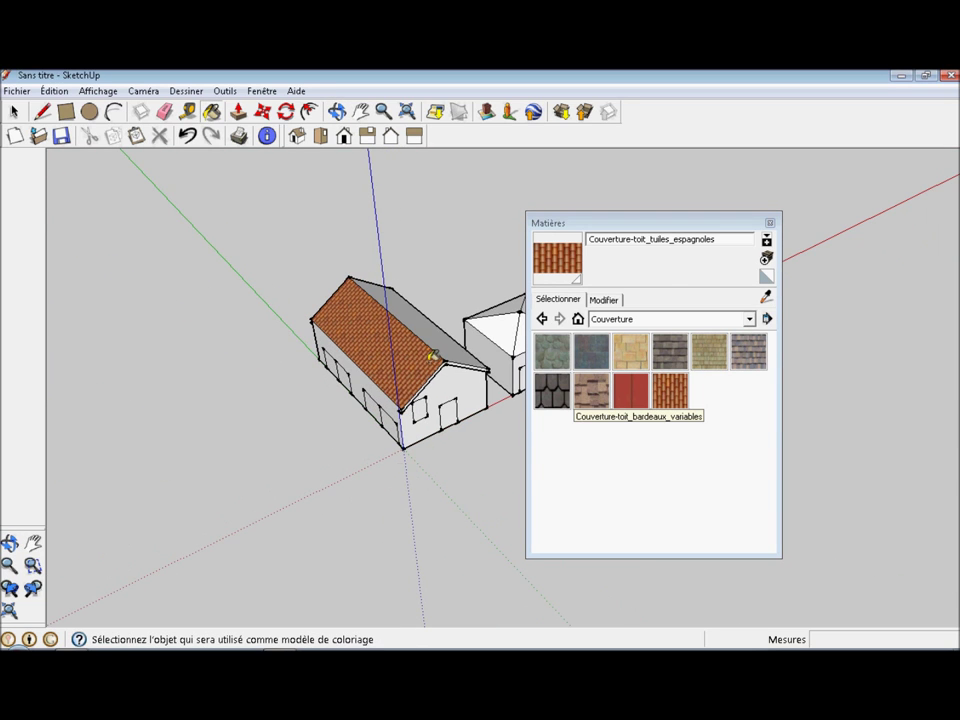
left_click(477, 368)
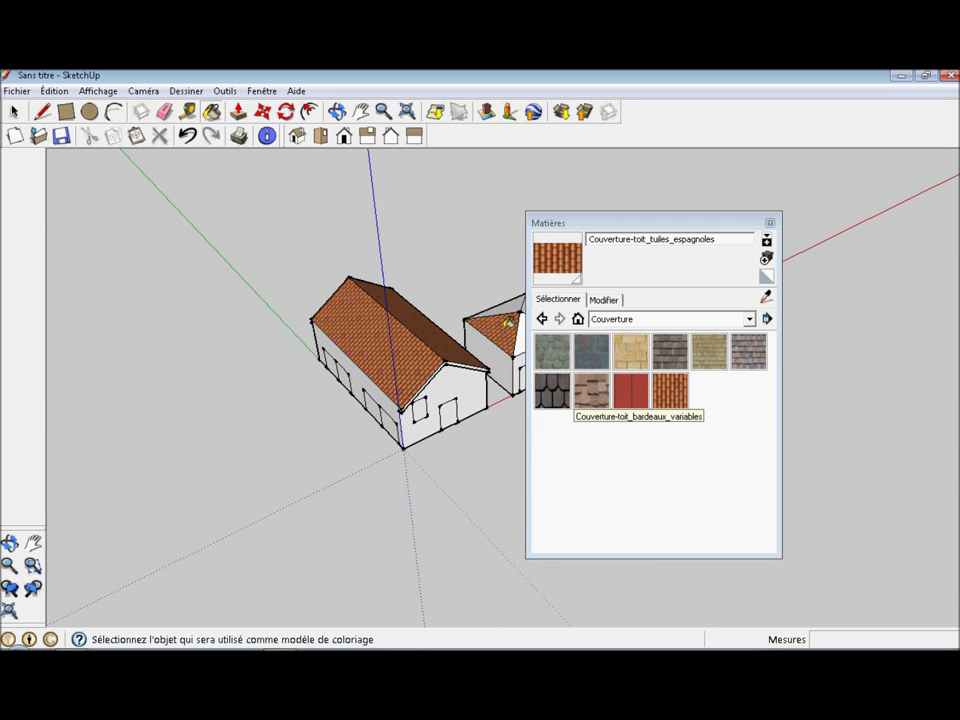
mouse_move(516, 364)
middle_mouse_down()
mouse_move(705, 340)
mouse_move(714, 223)
middle_mouse_up()
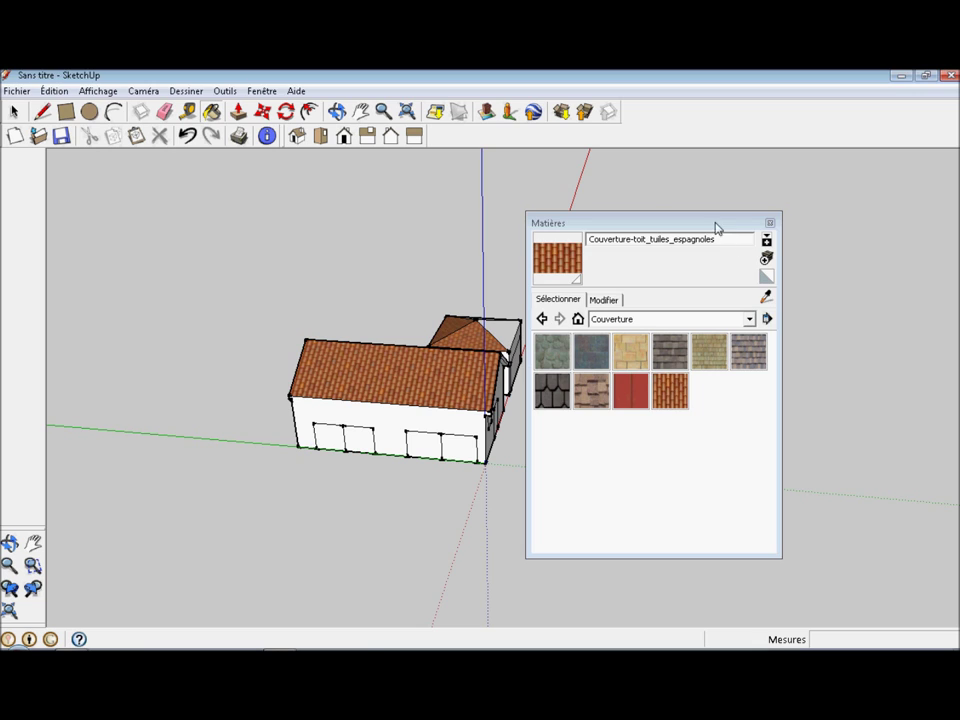
left_click_drag(714, 222, 896, 178)
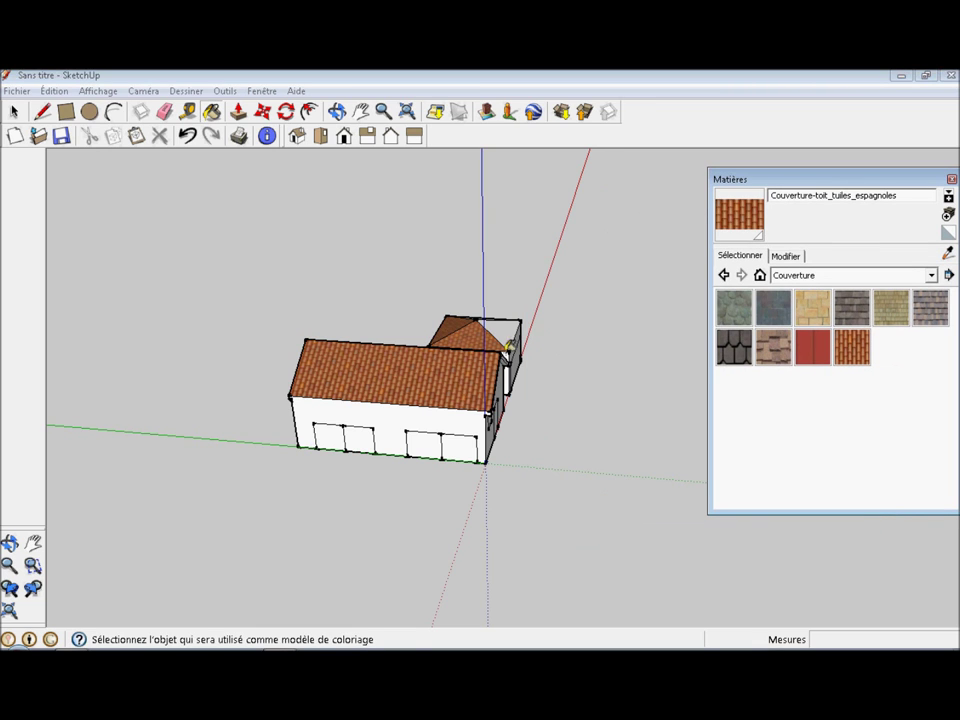
mouse_move(579, 349)
middle_mouse_down()
mouse_move(499, 501)
mouse_move(503, 270)
mouse_move(531, 272)
mouse_move(611, 238)
mouse_move(629, 339)
mouse_move(664, 366)
mouse_move(668, 347)
mouse_move(463, 413)
mouse_move(500, 400)
middle_mouse_up()
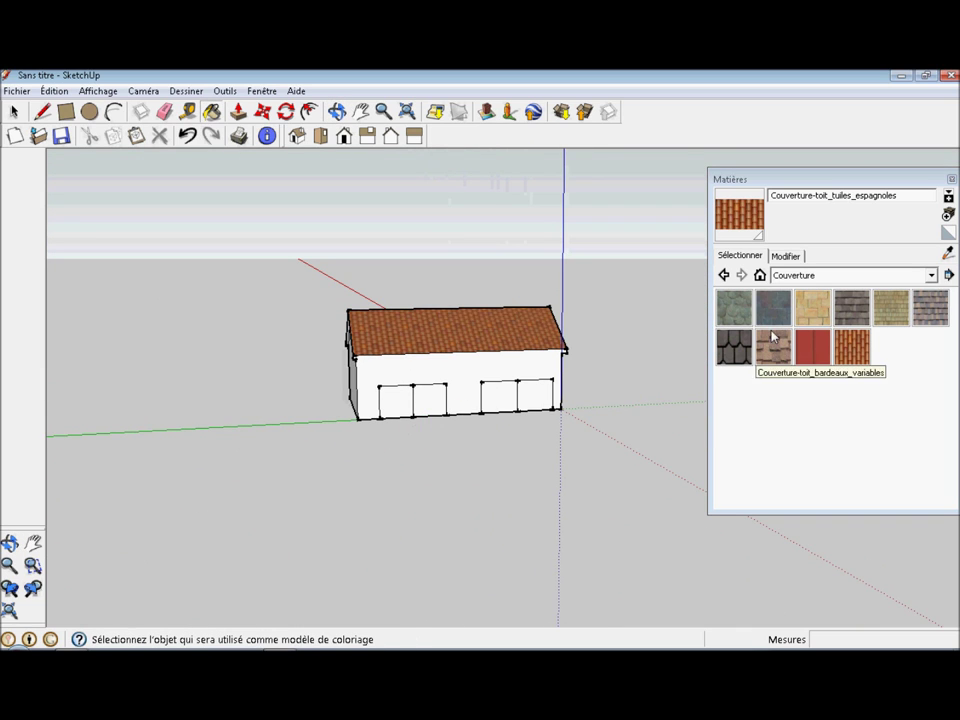
Glaze the front bay-window panels with Verre_translucide_bleu from the Translucide category
left_click(815, 276)
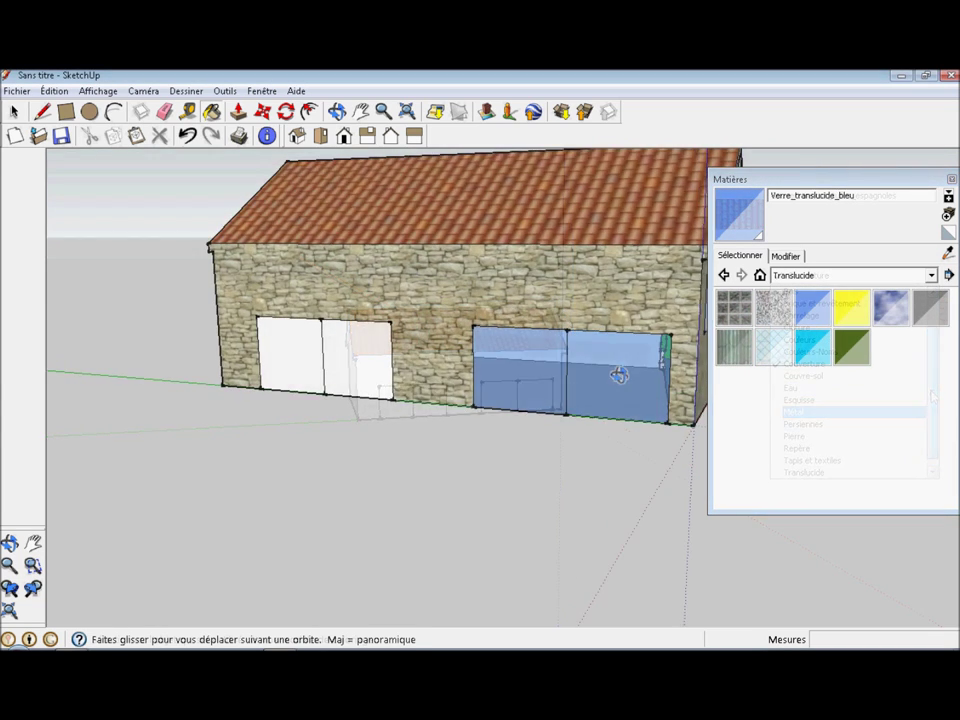
middle_click_drag(619, 375, 400, 360)
left_click(398, 362)
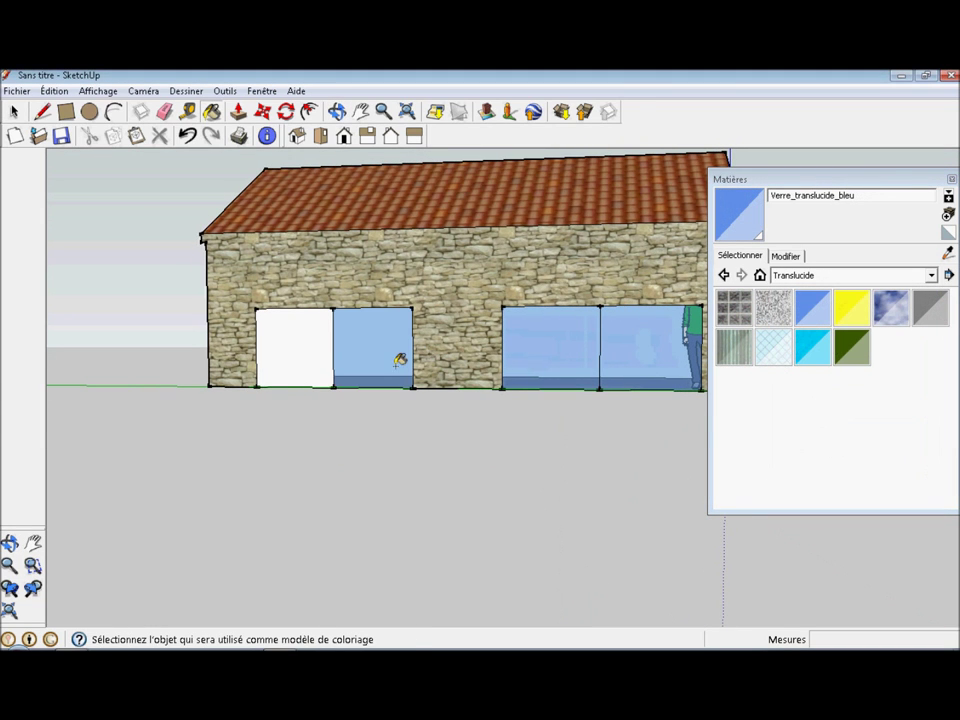
left_click(325, 362)
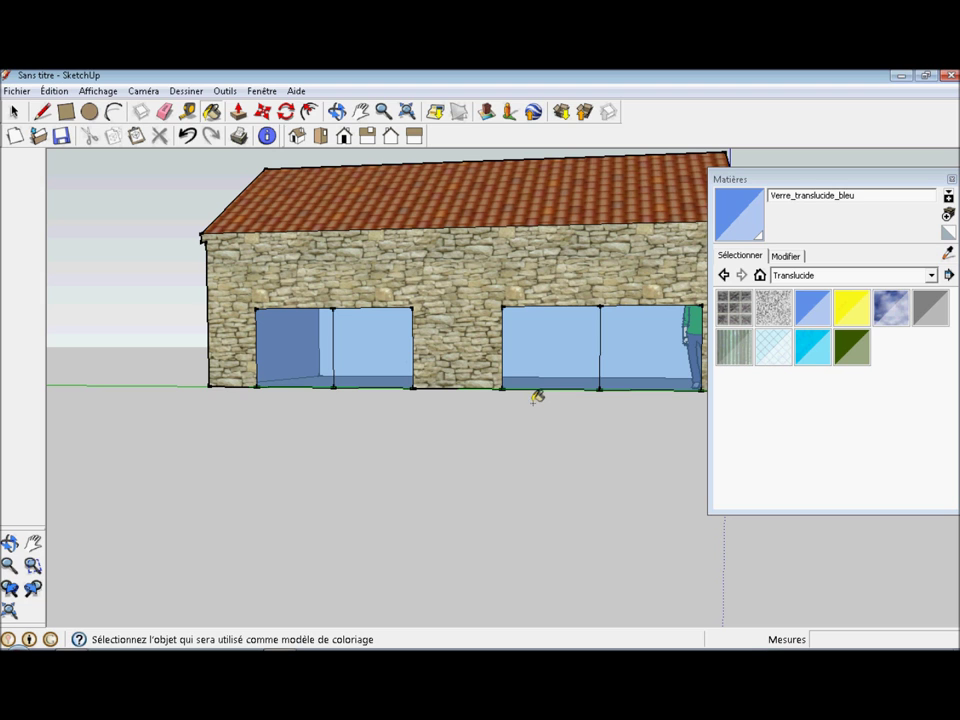
mouse_move(293, 325)
middle_mouse_down()
mouse_move(465, 340)
mouse_move(313, 343)
mouse_move(578, 314)
mouse_move(568, 306)
mouse_move(467, 317)
mouse_move(431, 307)
middle_mouse_up()
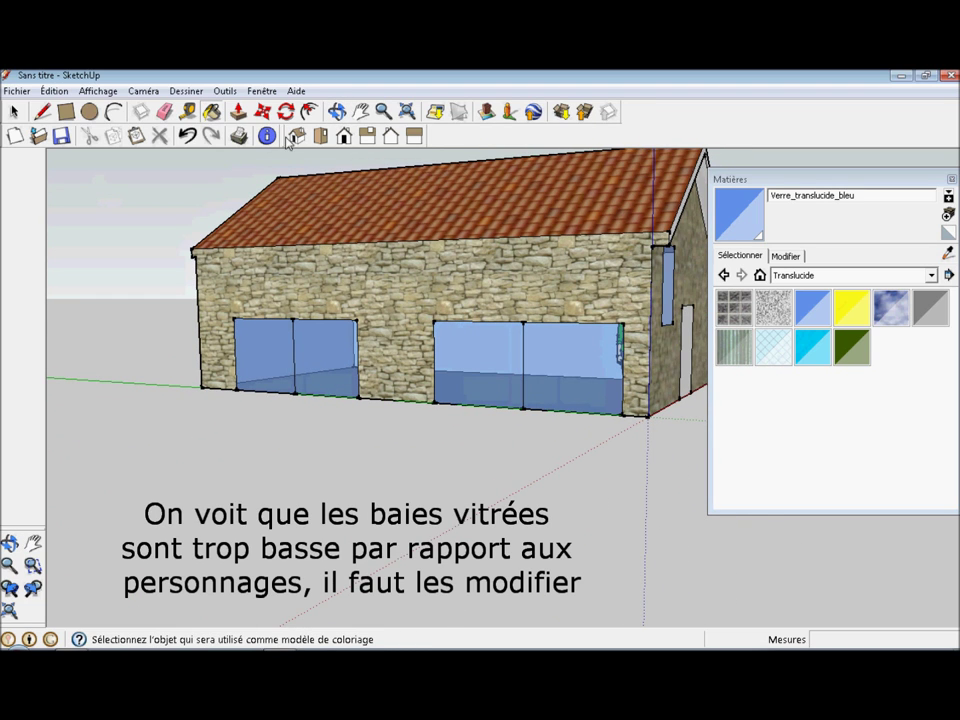
Move the right bay window's top edge up along the blue axis to make it taller
key("m")
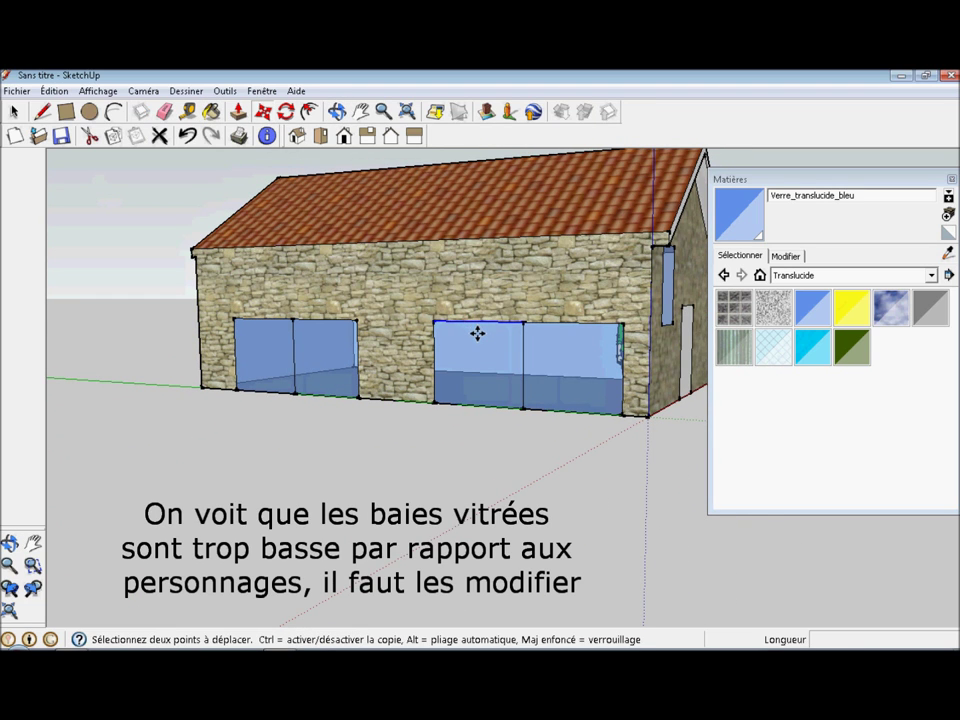
left_click(477, 333)
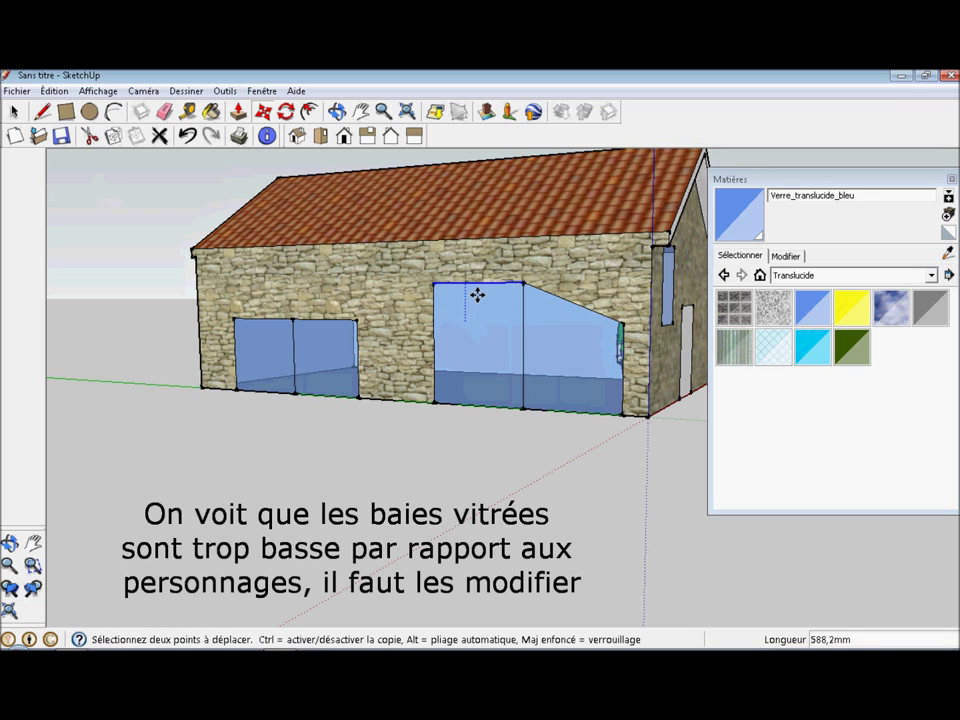
left_click(477, 292)
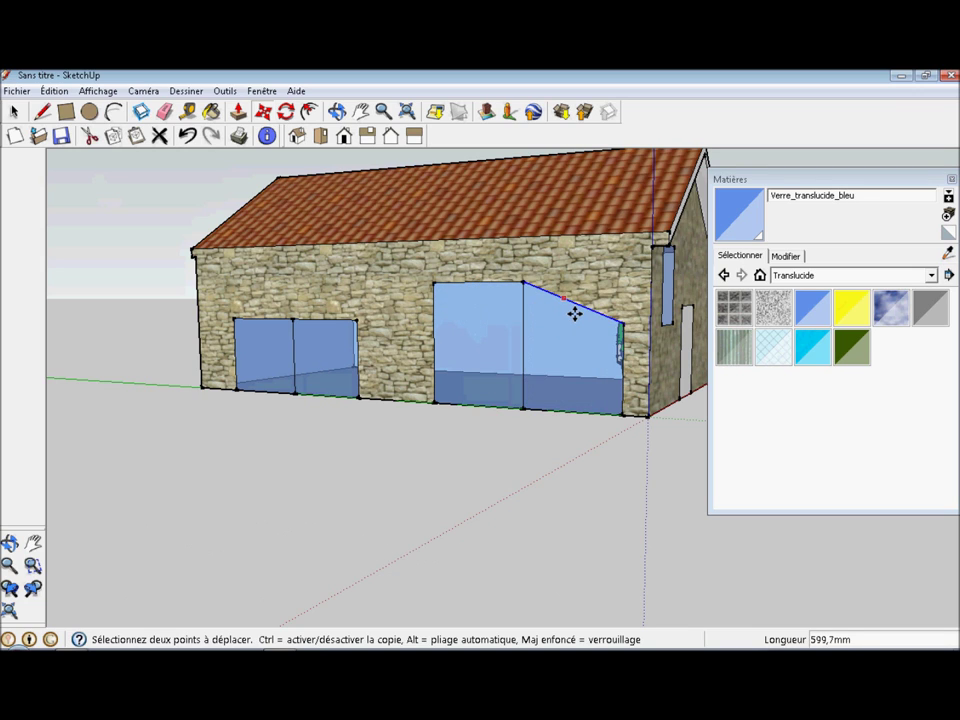
left_click(575, 313)
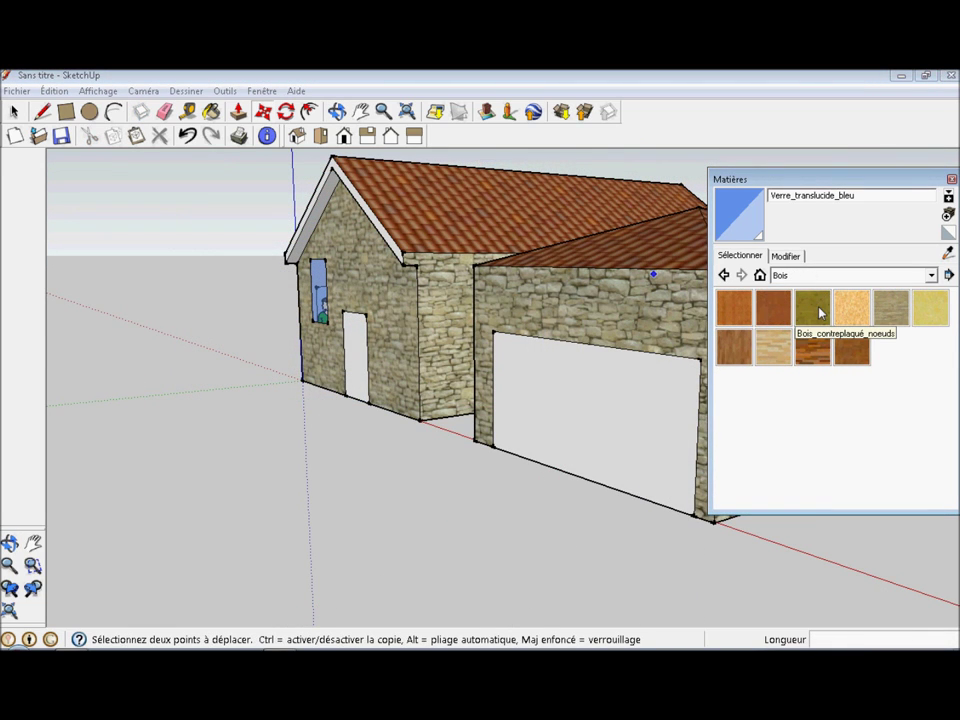
Paint the front door Bois_contreplaqué_noeuds and the garage door Métal_aluminium_anodisé
left_click(820, 313)
left_click(355, 355)
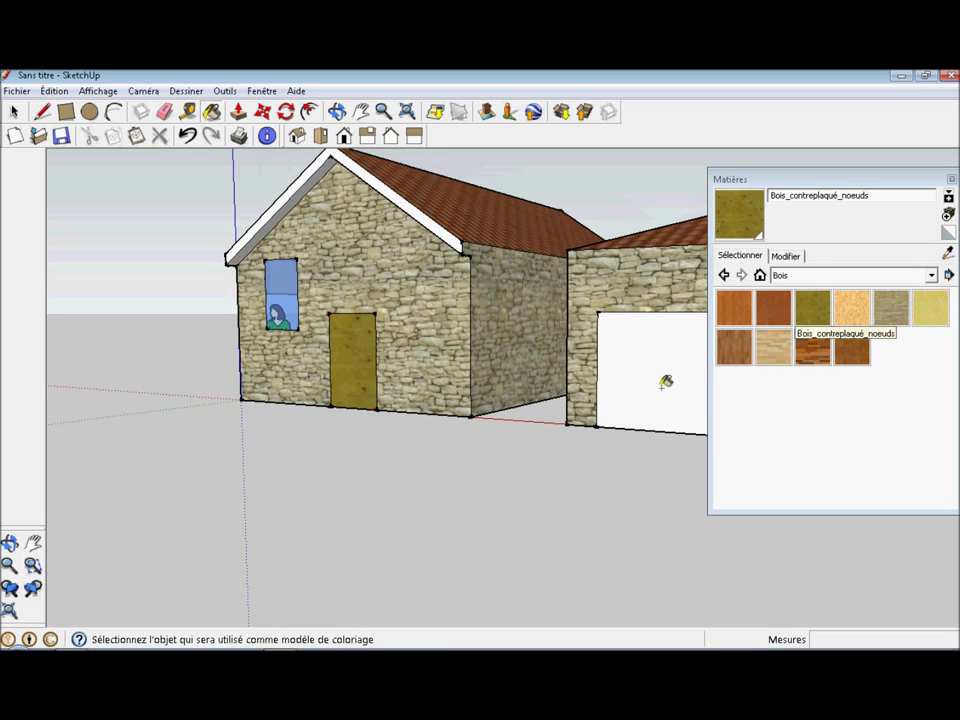
left_click(816, 275)
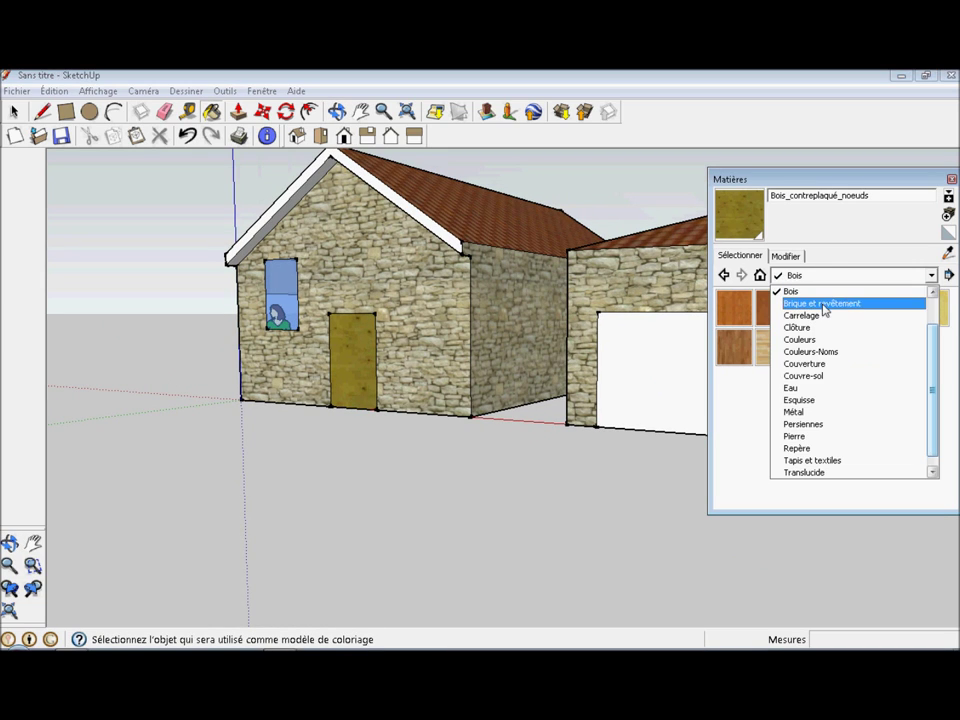
scroll(934, 345, "down", 1)
left_click(830, 398)
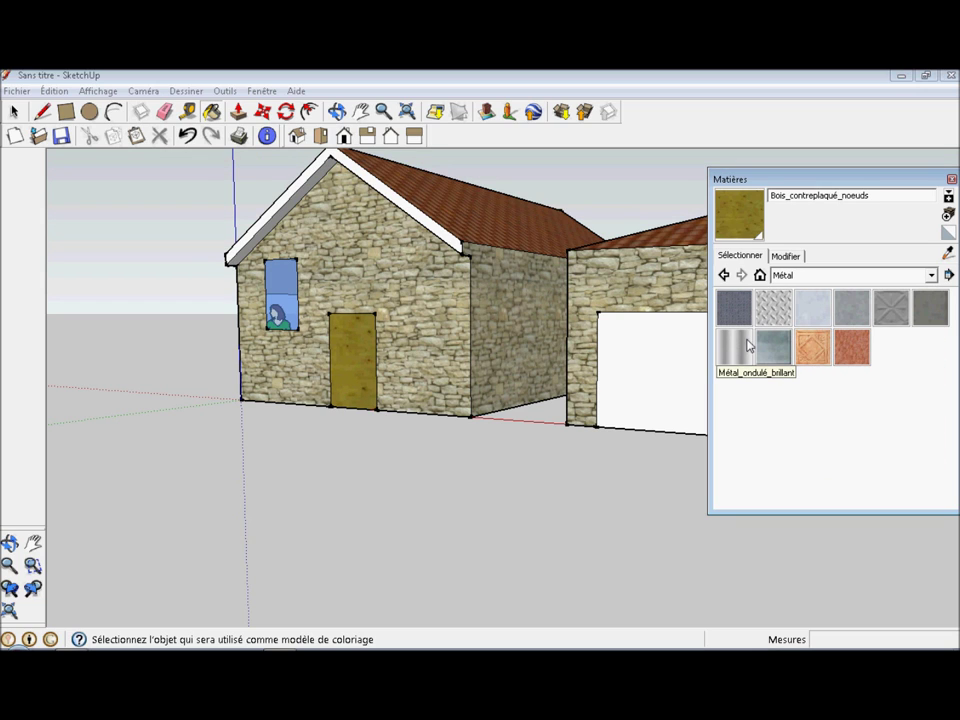
left_click(820, 318)
left_click(679, 379)
scroll(688, 430, "up", 2)
scroll(686, 418, "up", 3)
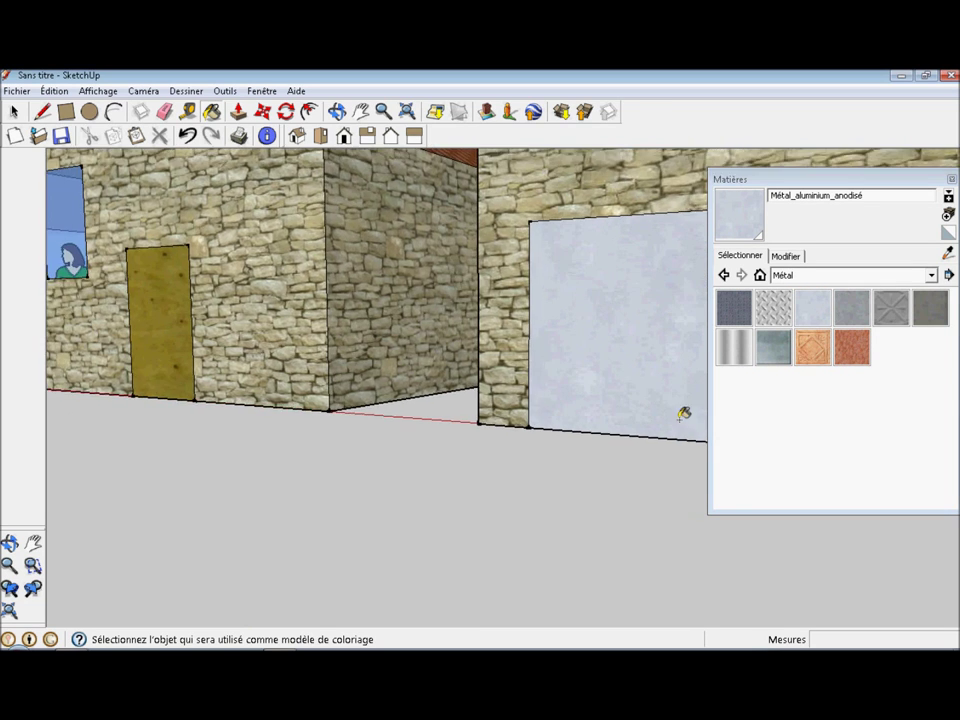
scroll(683, 400, "down", 5)
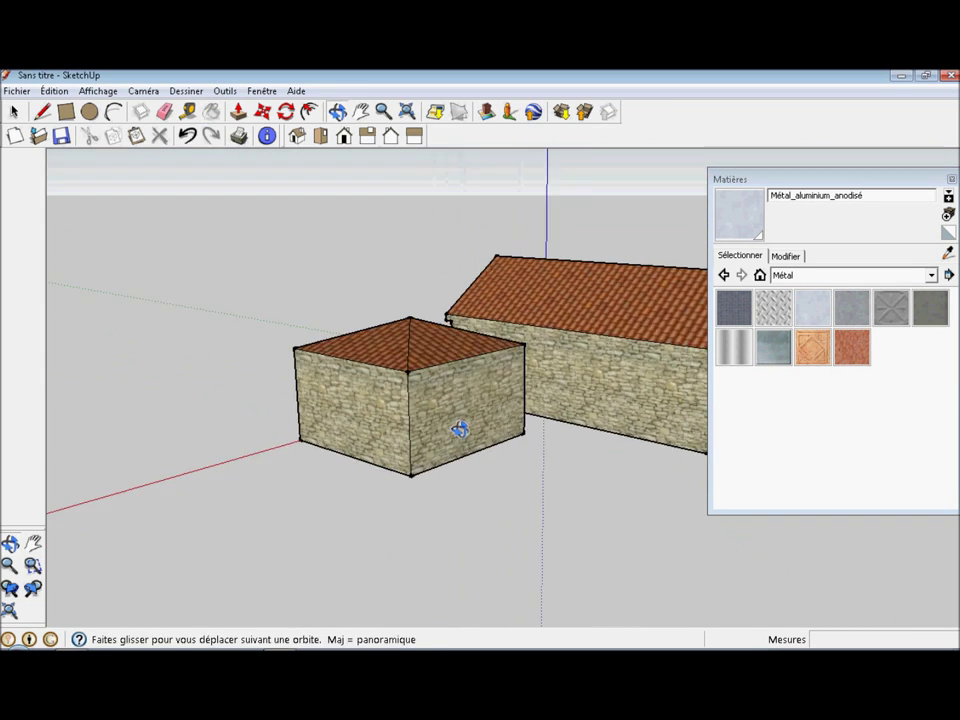